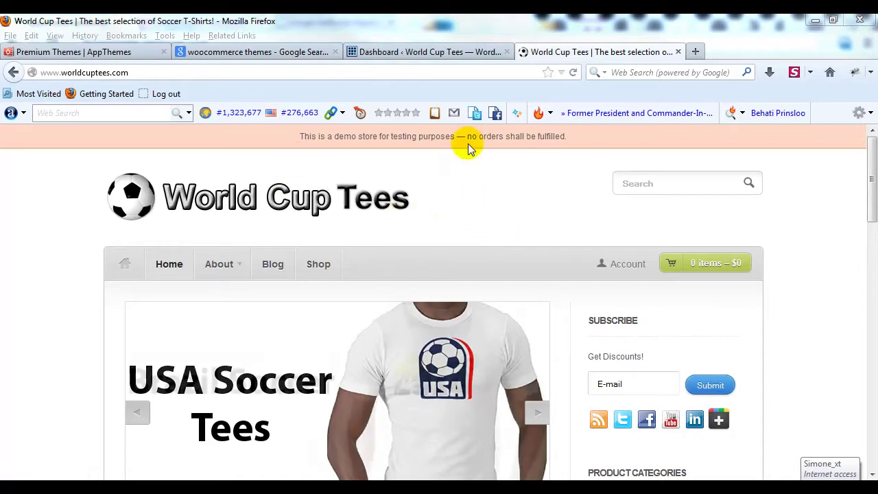
- Start a new product in the World Cup Tees WordPress admin and title it "Playstation 4"
left_click(418, 51)
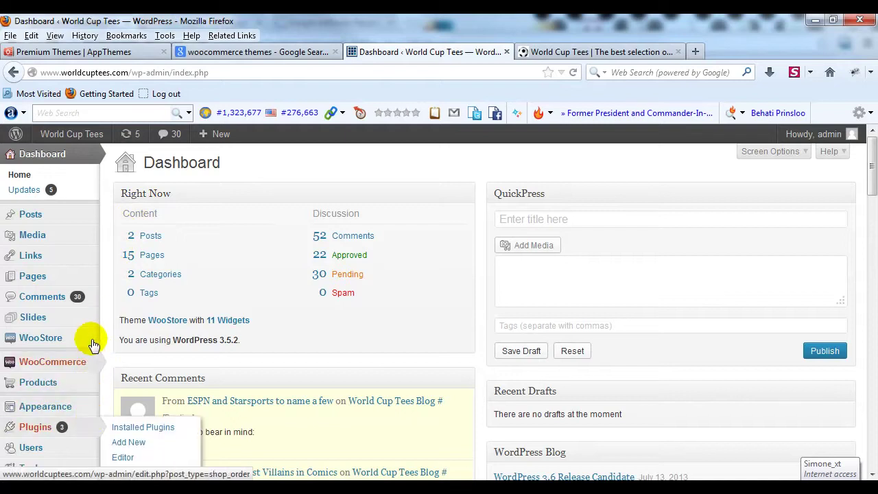
mouse_move(83, 388)
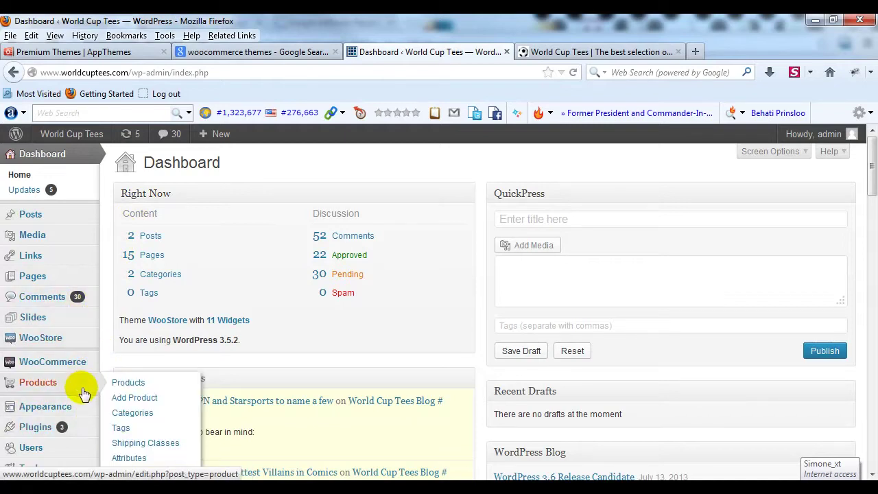
left_click(130, 398)
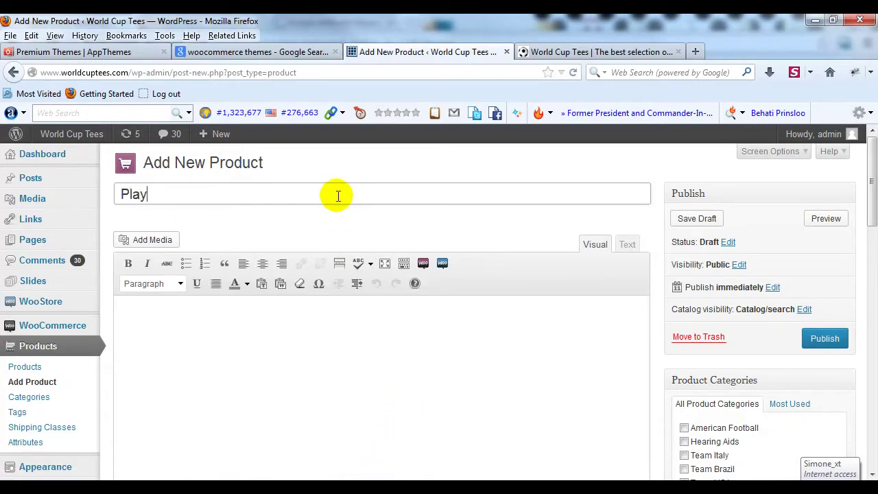
- Paste the copied "Example of WooCommerce Grouped Product" text into the product's main description
left_click(310, 360)
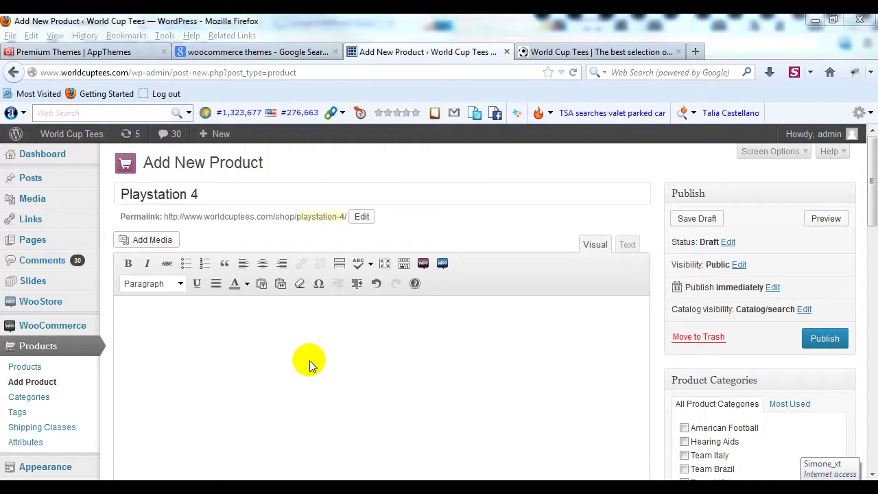
key("ctrl+v")
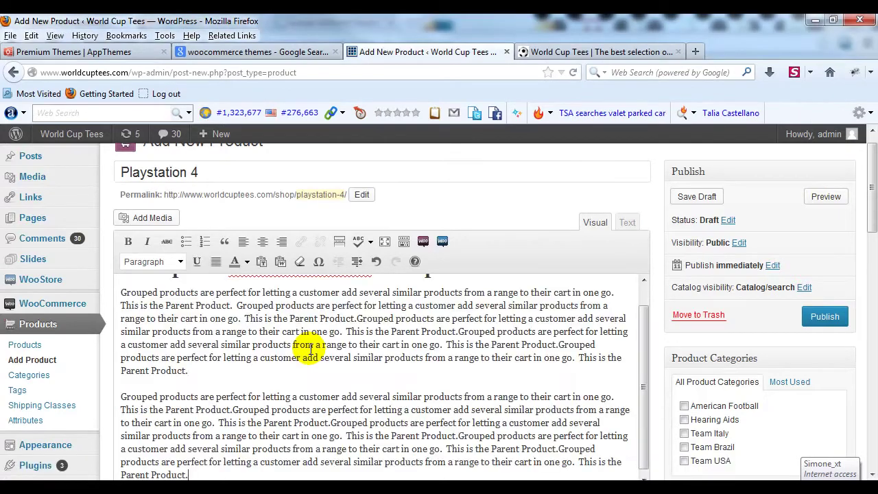
scroll(312, 364, "up", 1)
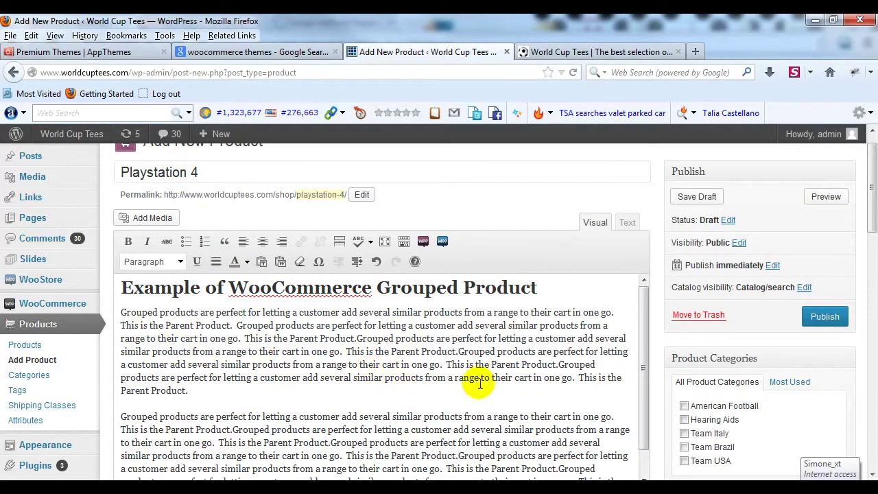
- Create a new product category named "Gaming" for the product, without a parent category
scroll(734, 357, "down", 2)
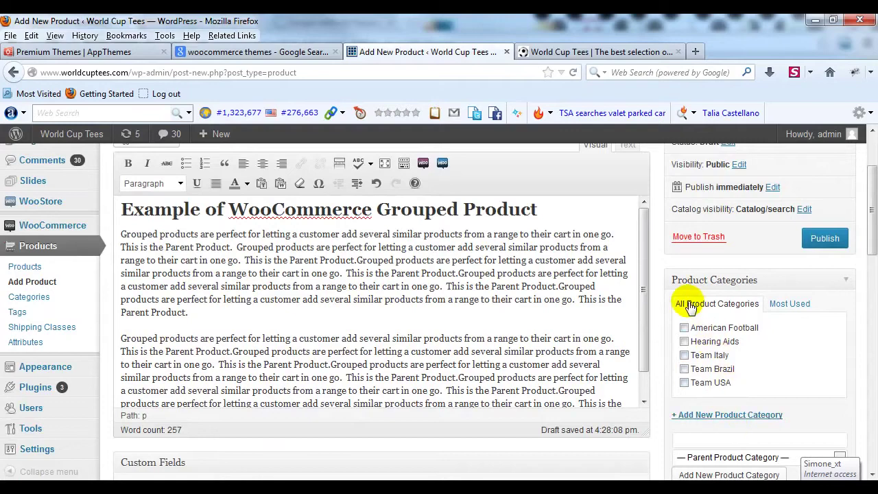
scroll(679, 302, "down", 2)
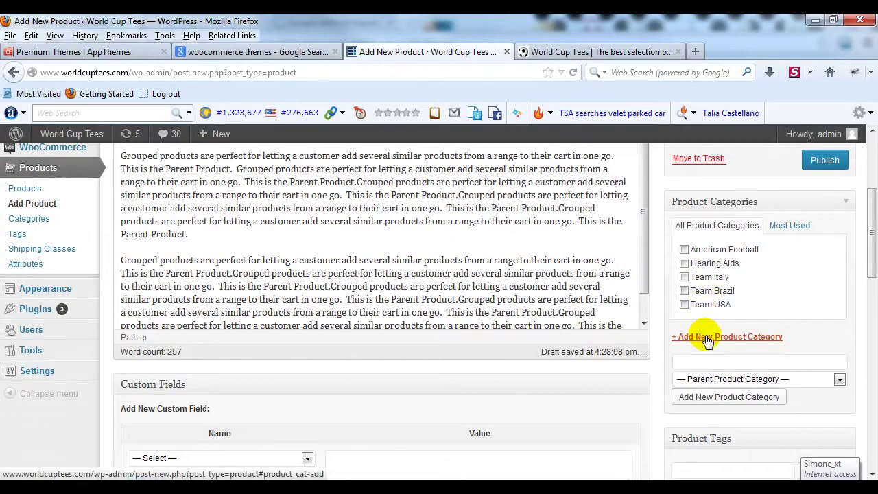
left_click(707, 338)
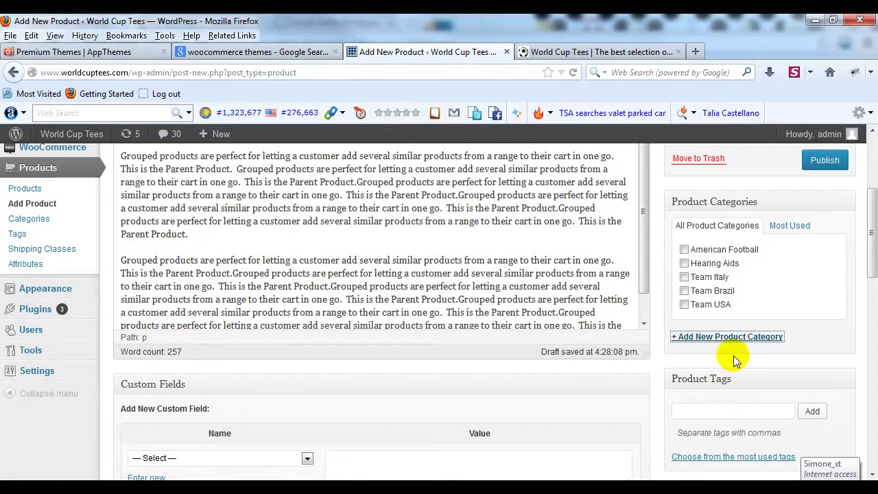
left_click(731, 336)
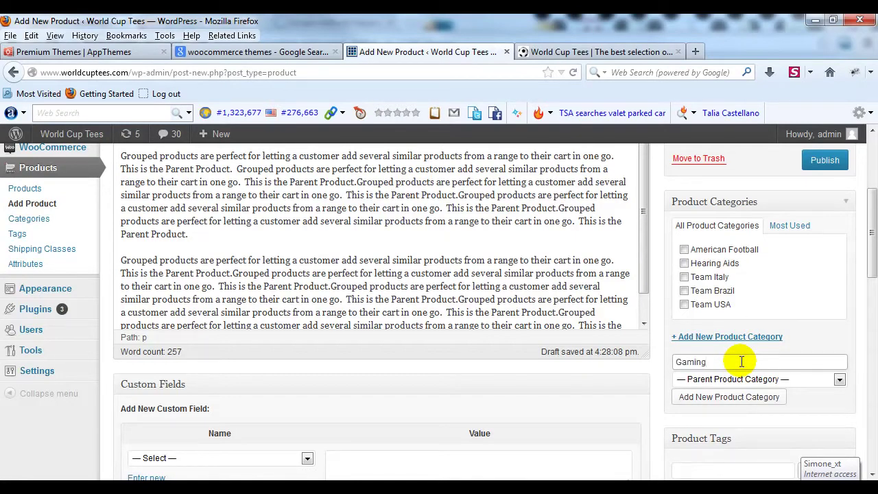
left_click(771, 405)
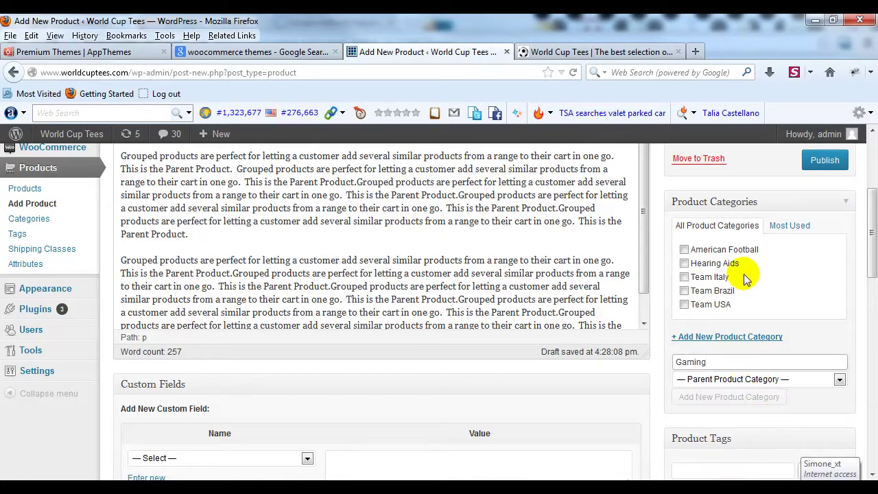
scroll(597, 291, "up", 2)
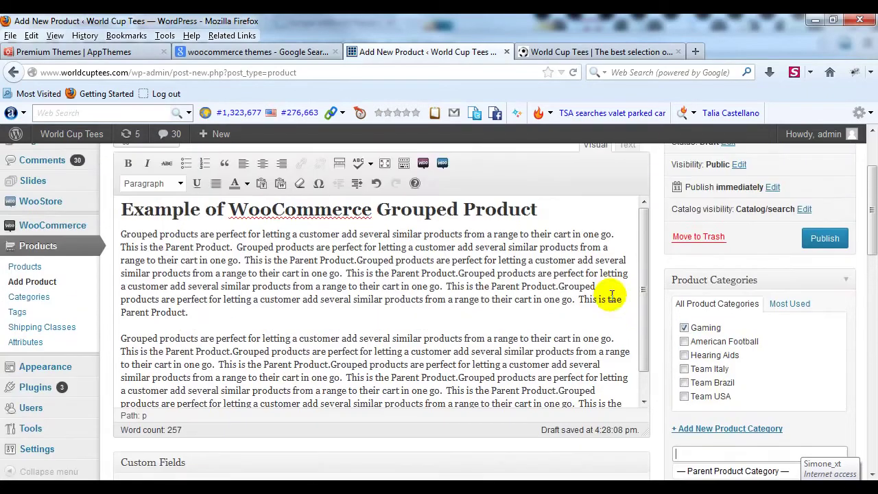
- Set the product type in the product data to Grouped product
scroll(597, 291, "down", 1)
scroll(666, 236, "down", 6)
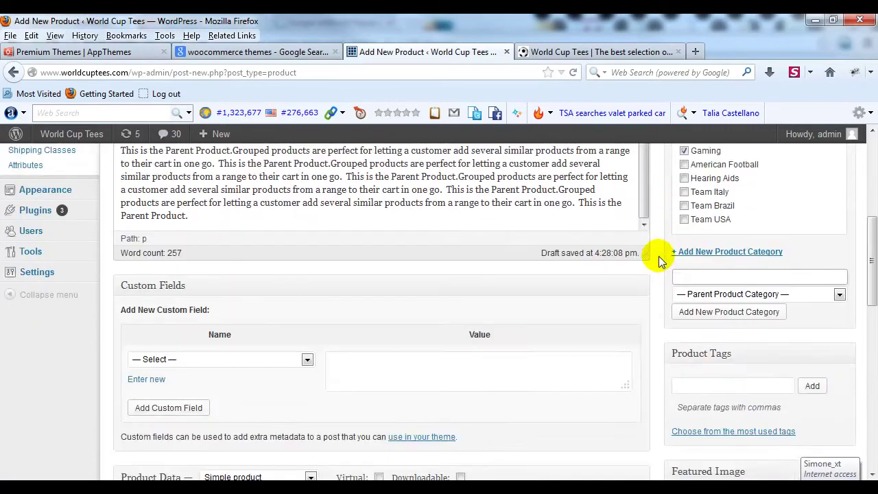
scroll(511, 324, "down", 4)
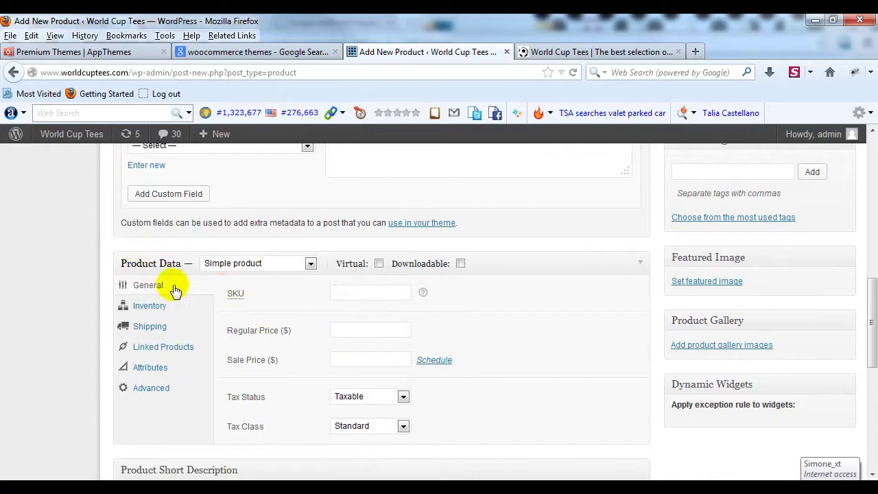
left_click(222, 268)
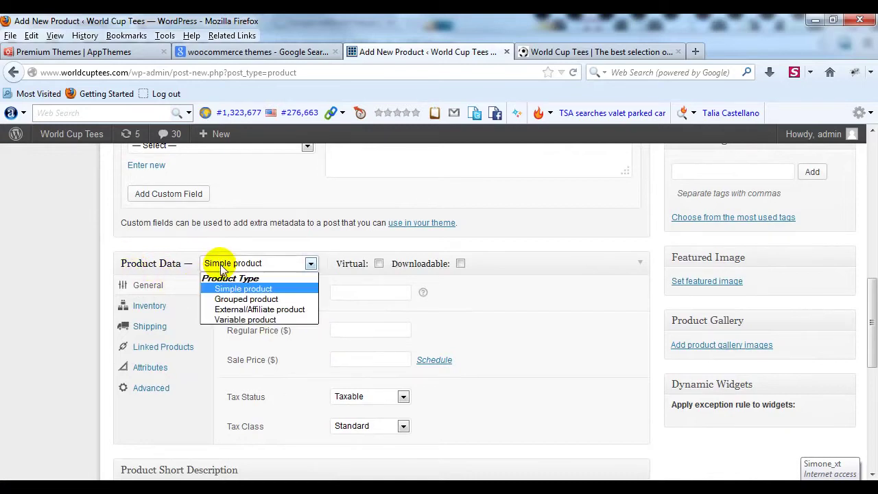
left_click(234, 299)
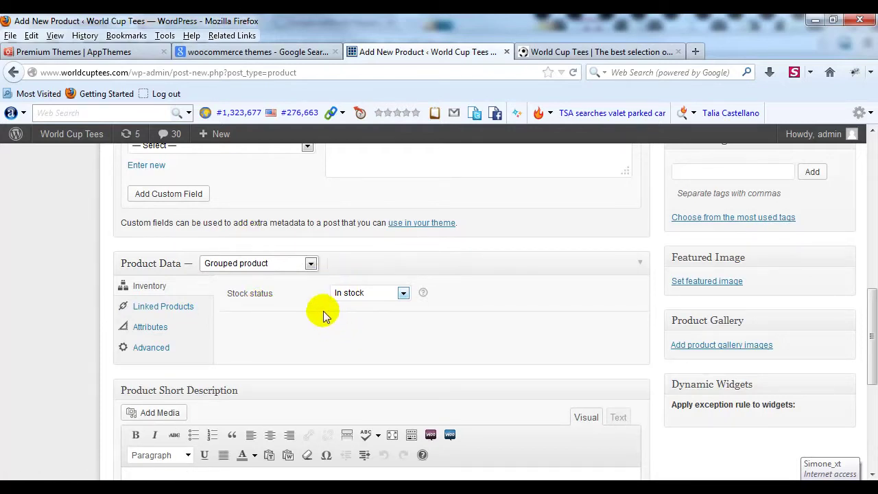
- Upload the "ps4 grouped product" picture from the Product Images folder and set it as the featured image
left_click(691, 282)
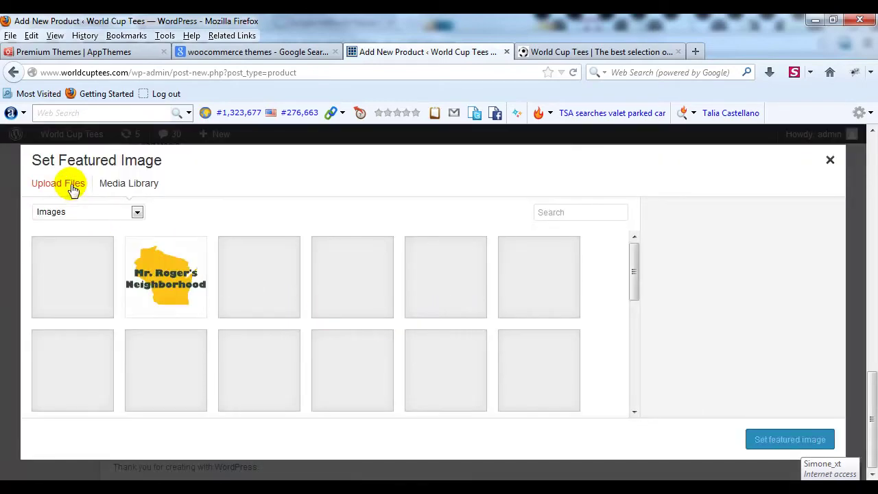
left_click(74, 190)
left_click(428, 353)
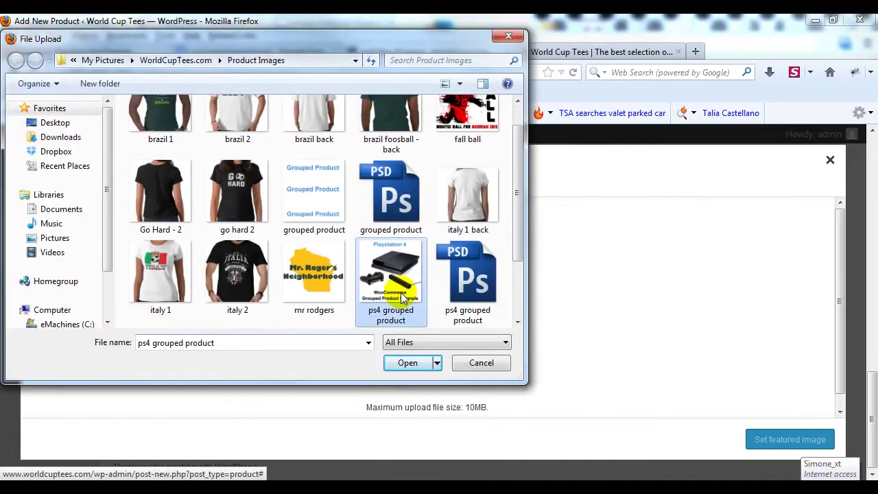
left_click(405, 365)
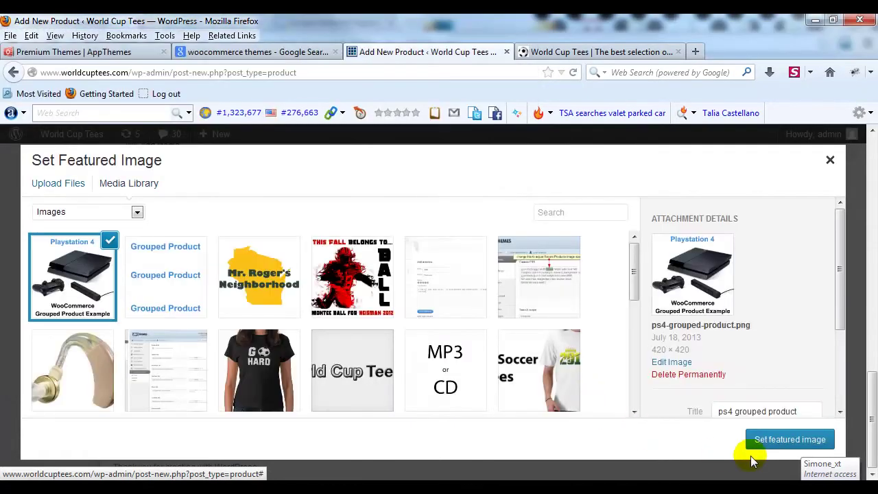
left_click(759, 444)
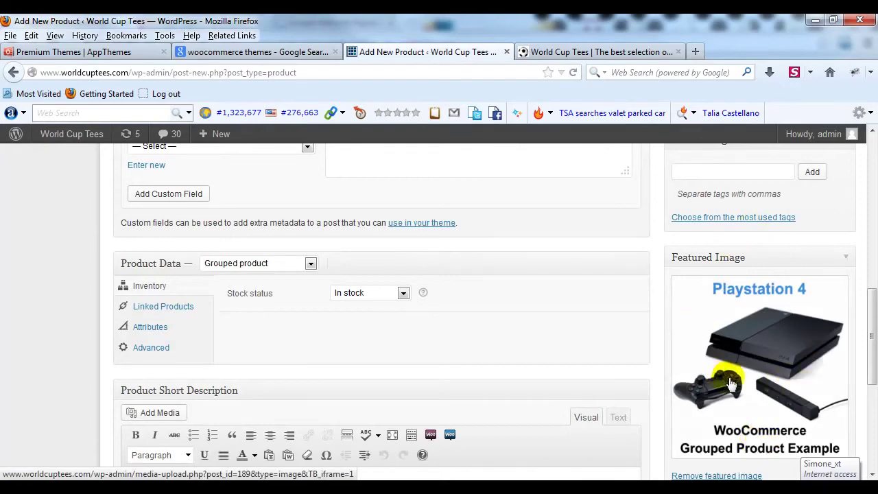
- Copy the first body paragraph of the main description into the product short description
scroll(487, 342, "down", 6)
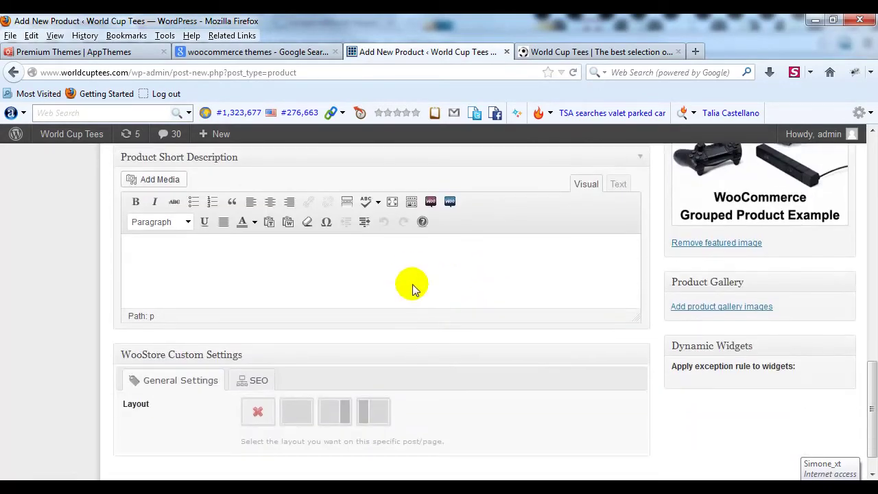
left_click(408, 273)
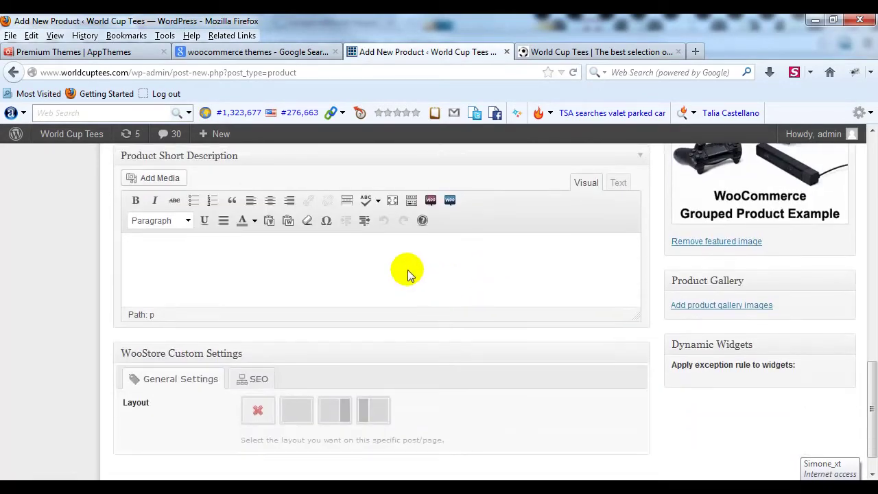
scroll(511, 325, "up", 10)
scroll(512, 325, "down", 7)
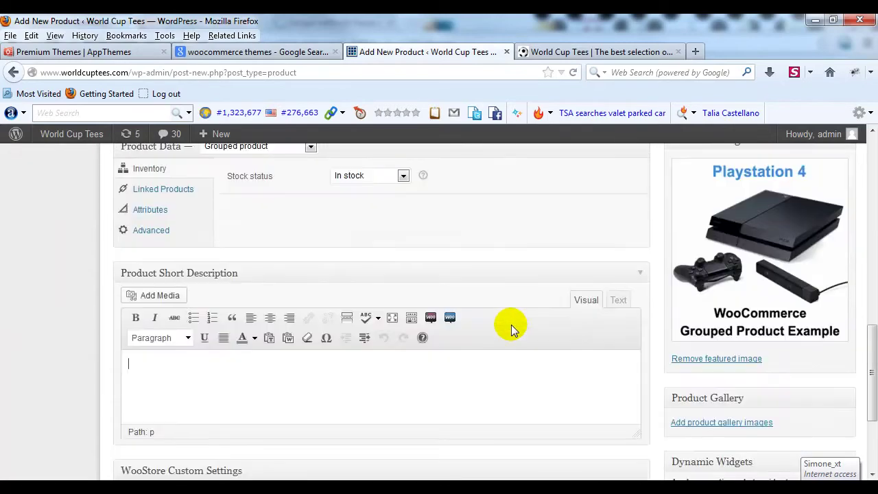
scroll(512, 324, "up", 12)
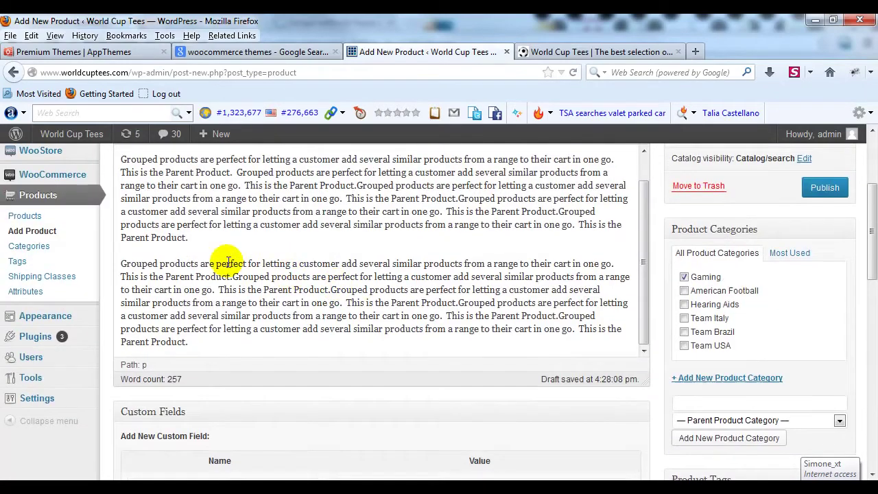
scroll(228, 263, "up", 1)
left_click_drag(212, 249, 117, 180)
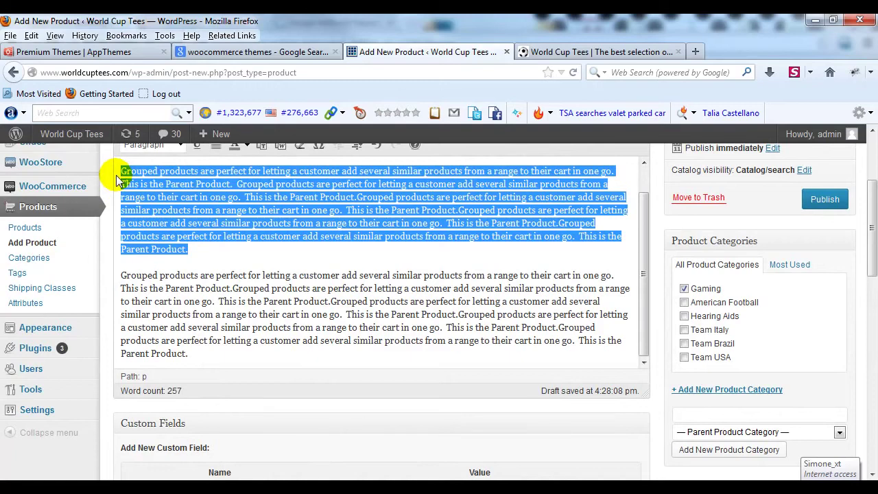
scroll(107, 327, "down", 11)
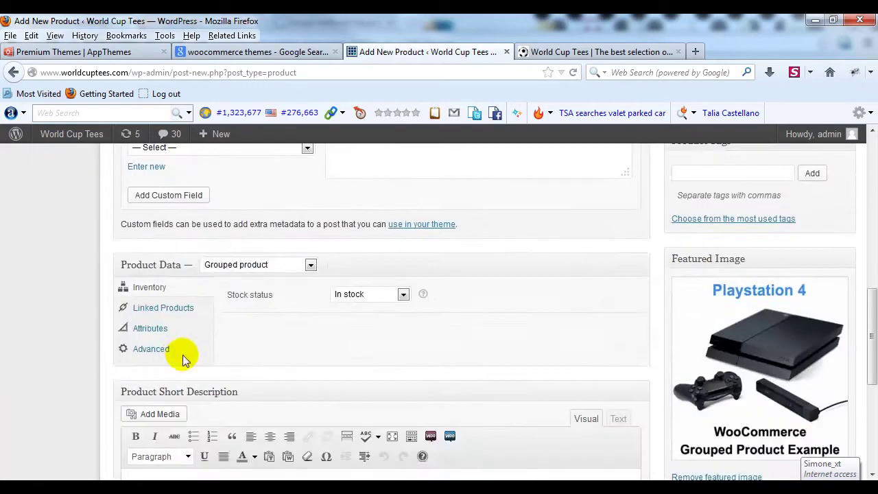
scroll(212, 353, "down", 4)
left_click(250, 247)
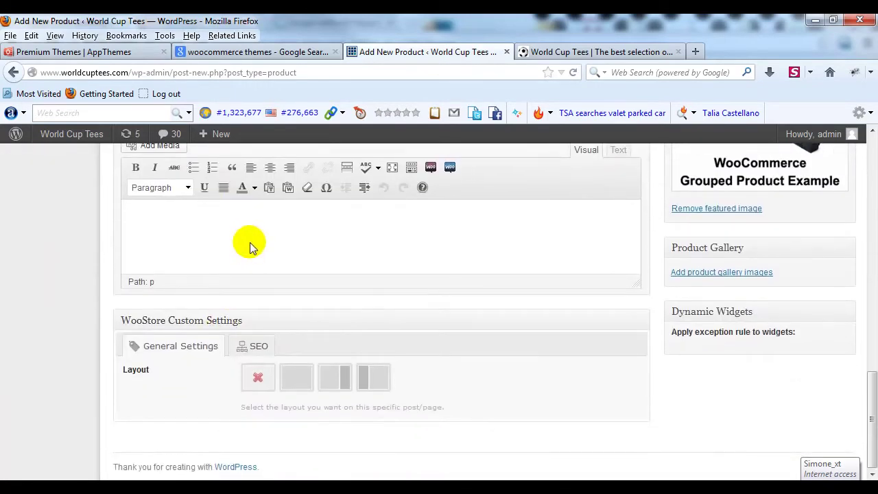
type("Grouped products are perfect for letting a customer add several similar products from a range to their cart in one go.  This is the Parent Product.Grouped products are perfect for letting a customer add several similar products from a range to their cart in one go.  This is the Parent Product.Grouped products are perfect for letting a customer add several similar products from a range to their cart in one go.  This is the Parent Product.Grouped products are perfect for letting a customer add several similar products from a range to their cart in one go.  This is the Parent Product.Grouped products are perfect for letting a customer add several similar products from a range to their cart in one go.  This is the Parent Product.")
- Review the product's title, description, category, product data, featured image and short description
scroll(520, 380, "up", 12)
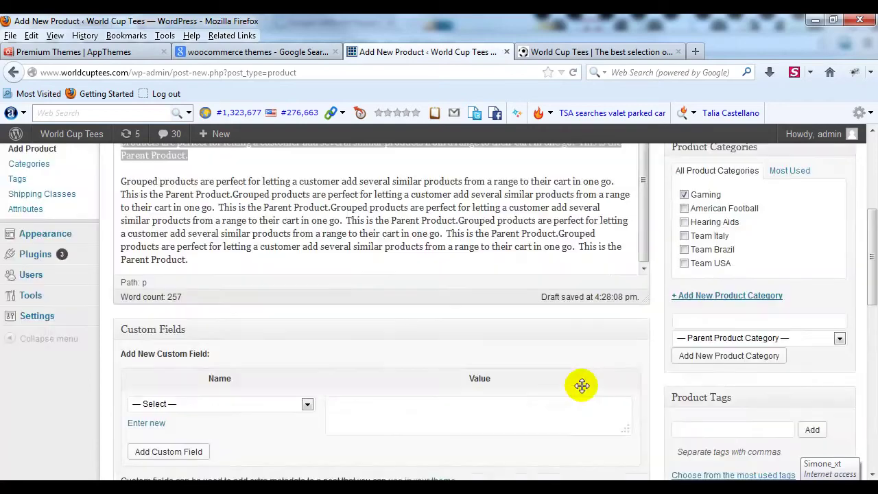
scroll(582, 386, "up", 5)
left_click(369, 414)
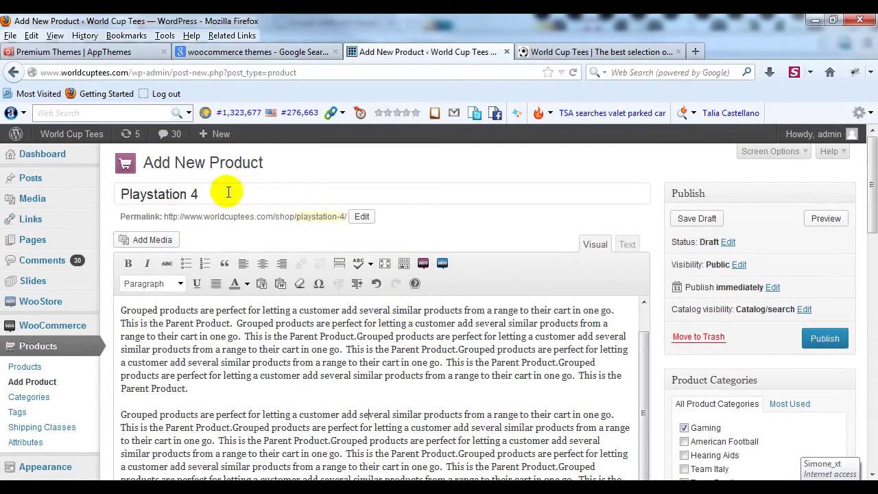
scroll(323, 343, "up", 1)
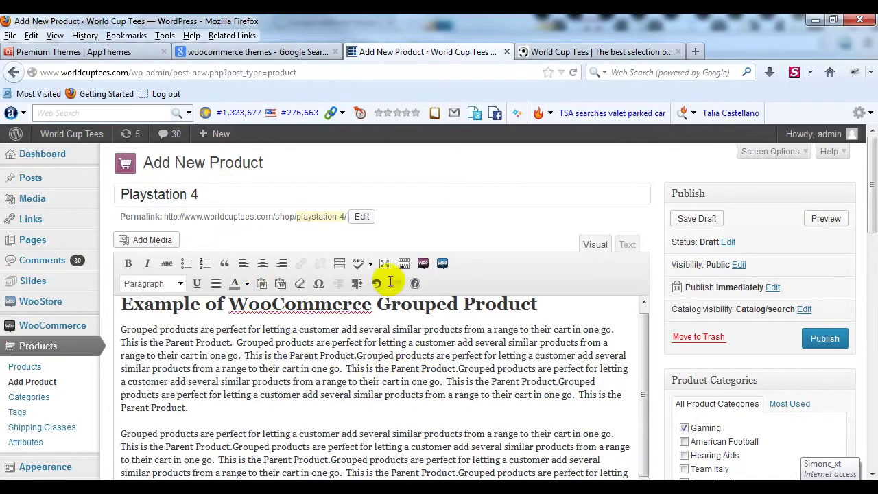
scroll(421, 216, "down", 8)
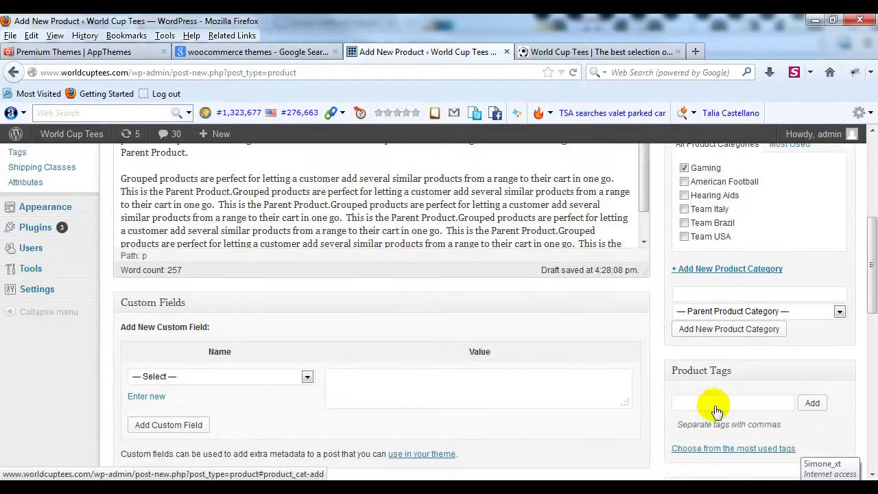
scroll(713, 411, "down", 2)
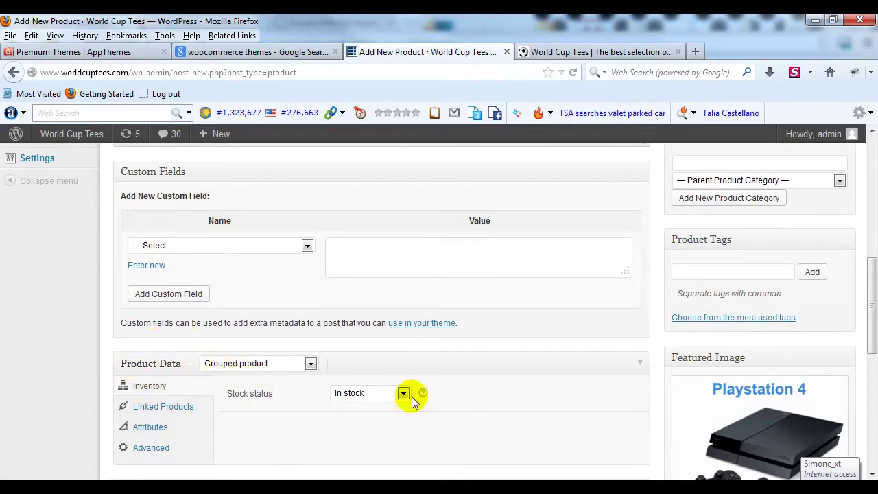
scroll(592, 426, "down", 4)
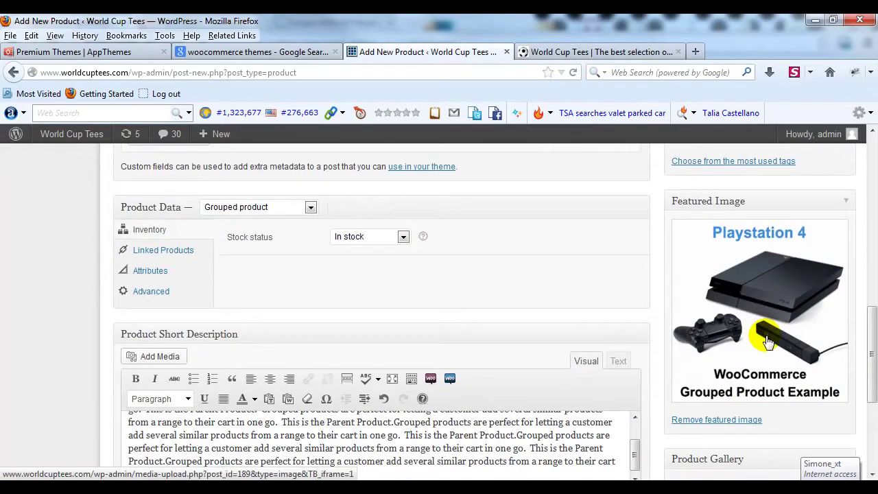
scroll(561, 374, "down", 4)
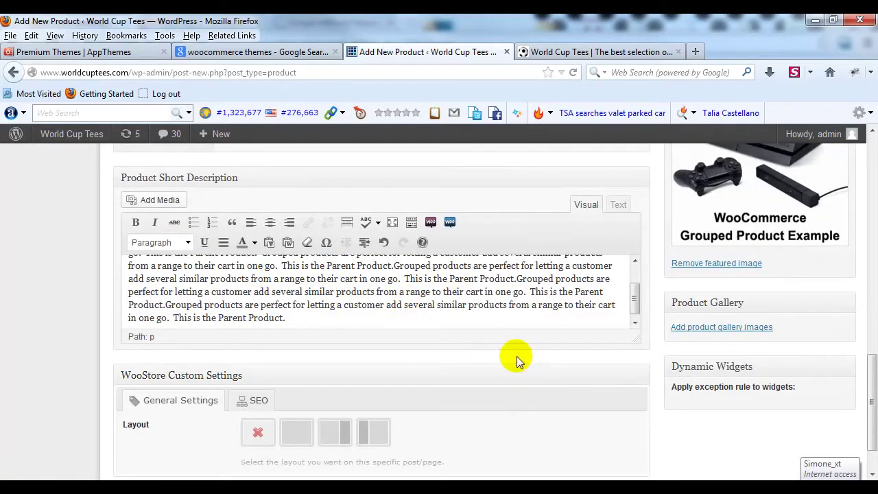
scroll(567, 400, "up", 15)
scroll(587, 397, "up", 3)
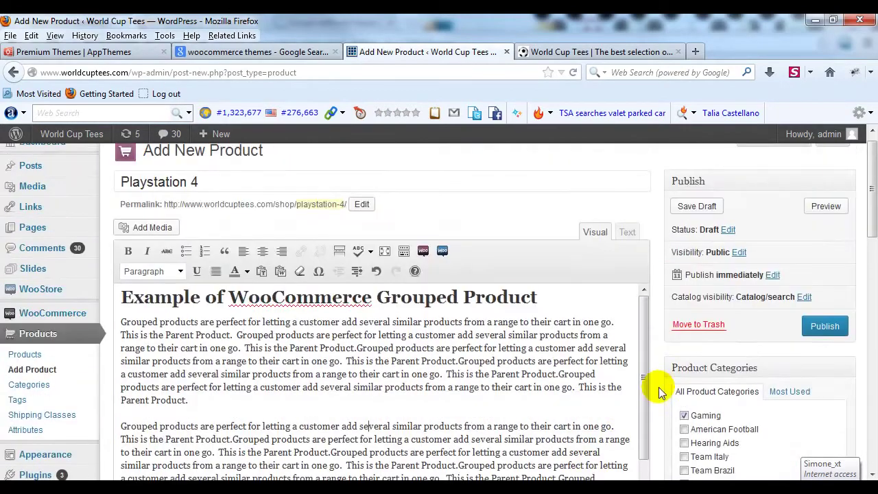
- Publish the Playstation 4 grouped parent product
left_click(824, 339)
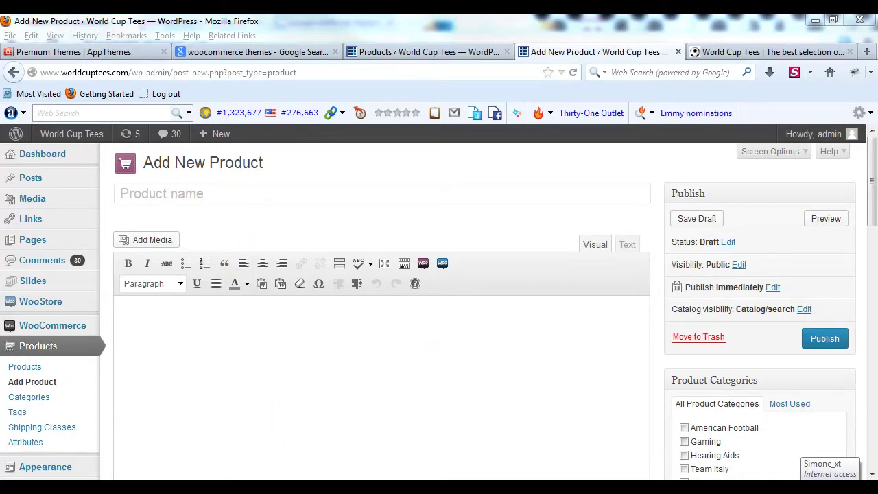
- Copy "Playstation 4 - 80GB" from the Notepad list and paste it as the new product's name
key("alt+Tab")
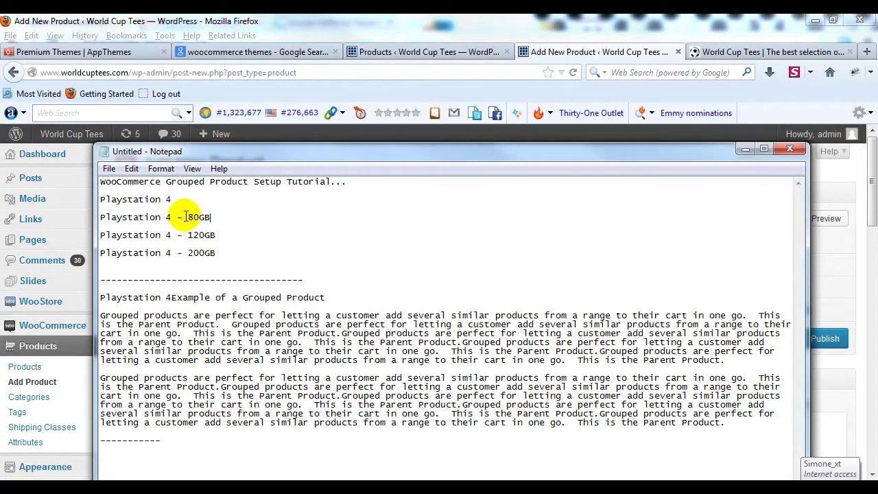
left_click_drag(211, 217, 96, 217)
right_click(122, 218)
left_click(157, 266)
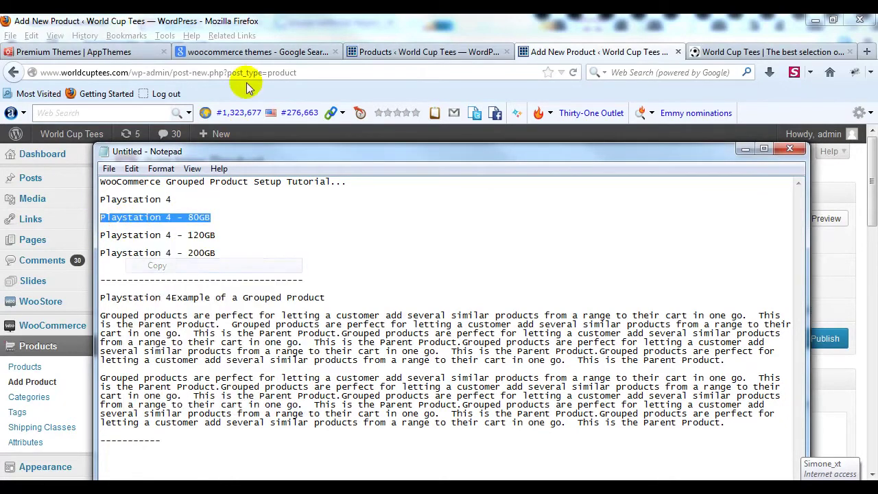
left_click(336, 20)
left_click(260, 201)
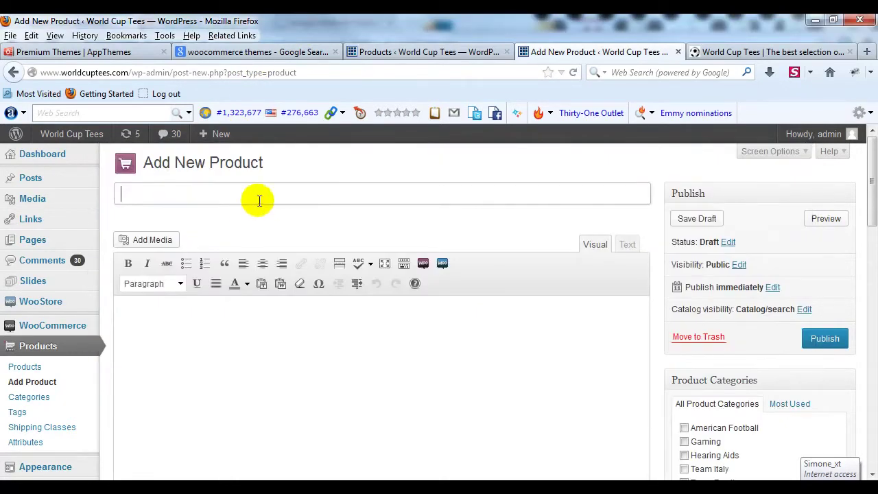
key("ctrl+v")
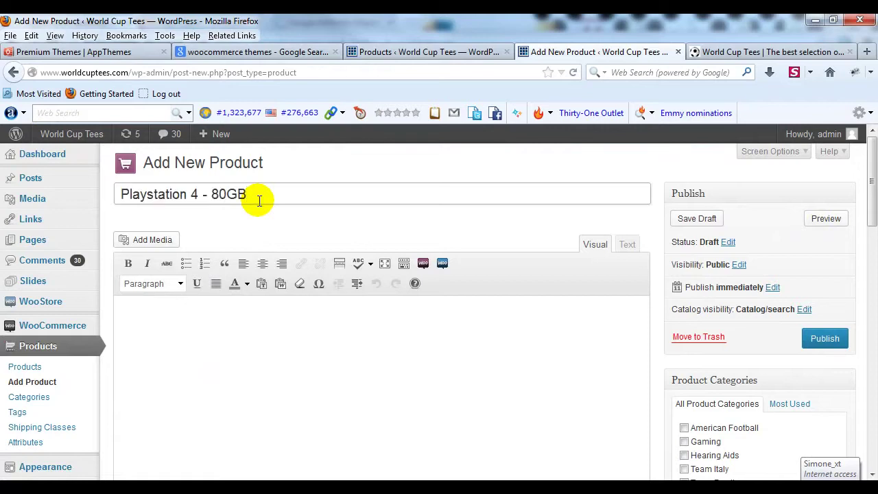
left_click(320, 341)
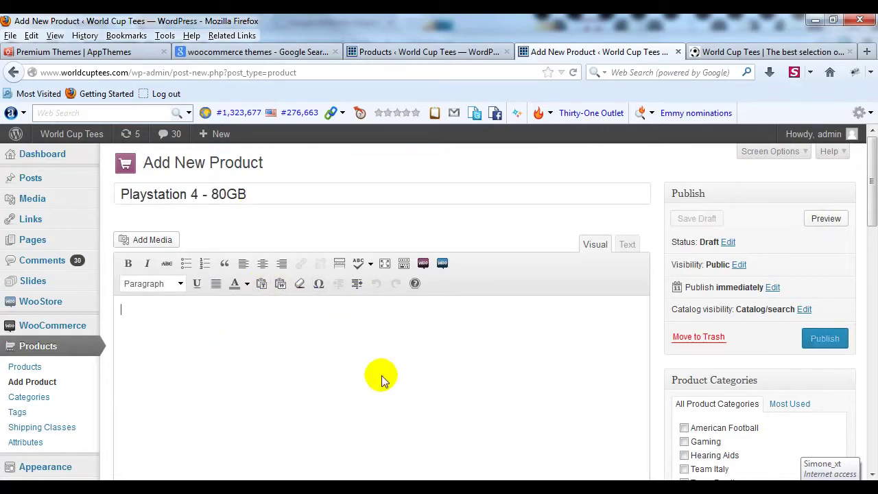
- Set the regular price of the 80GB product to 150 in the product data
scroll(473, 356, "down", 2)
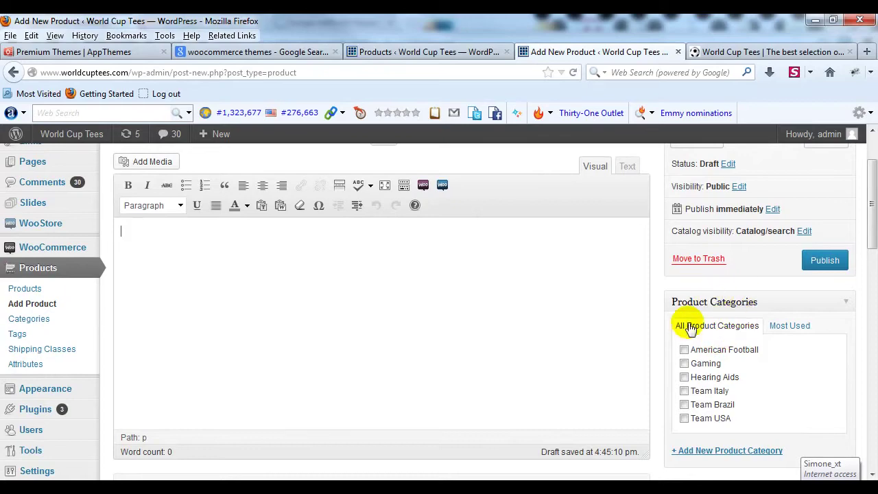
scroll(686, 374, "down", 6)
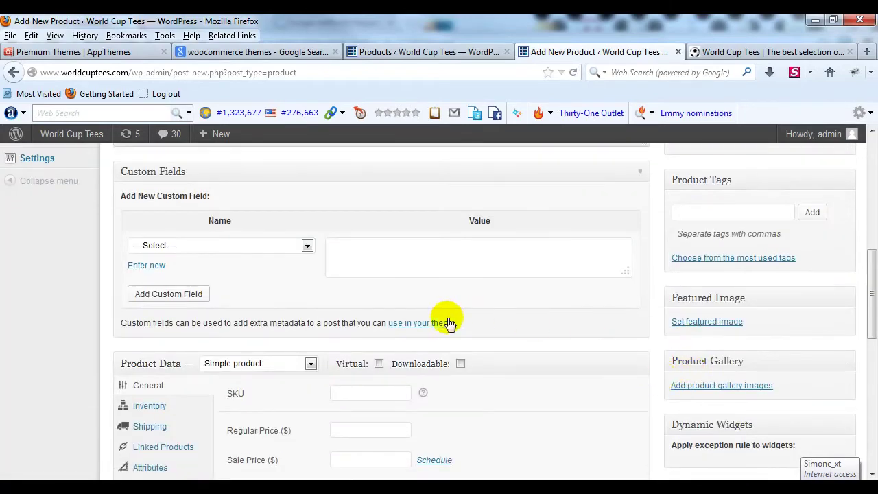
scroll(257, 326, "down", 2)
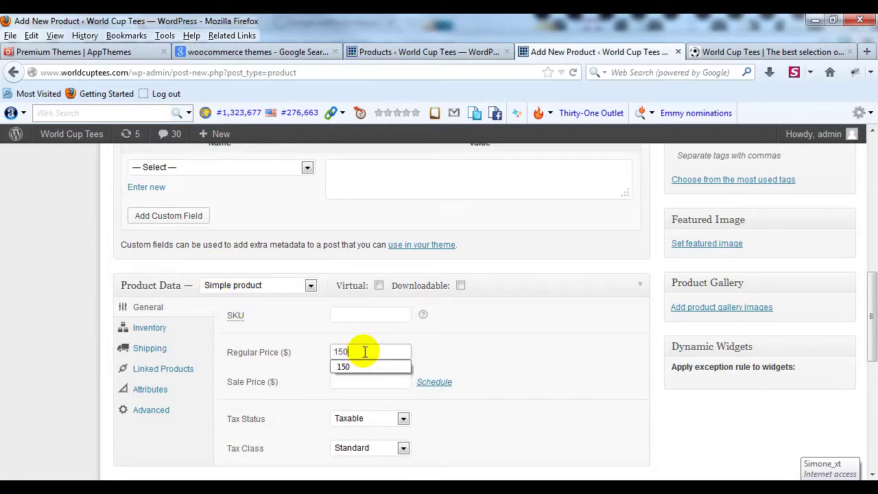
left_click(365, 352)
type("150")
- Assign the 80GB product to the Playstation 4 grouping in its linked products settings
left_click(173, 371)
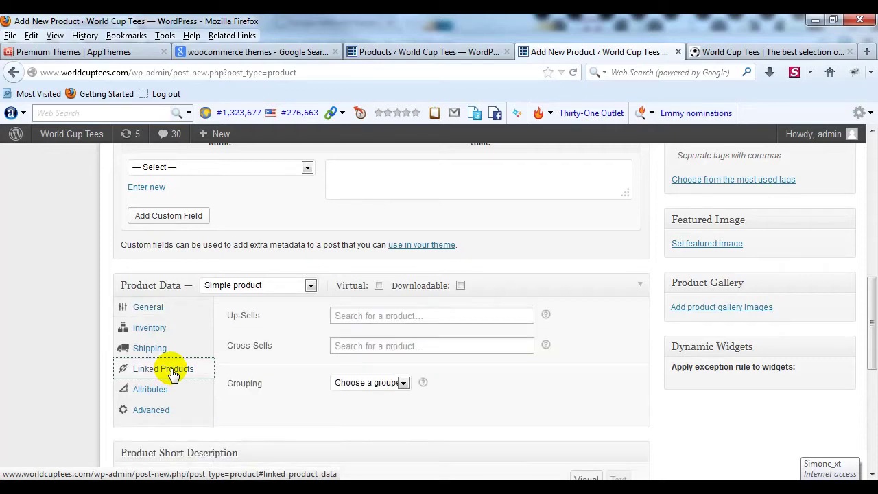
left_click(395, 385)
left_click(388, 407)
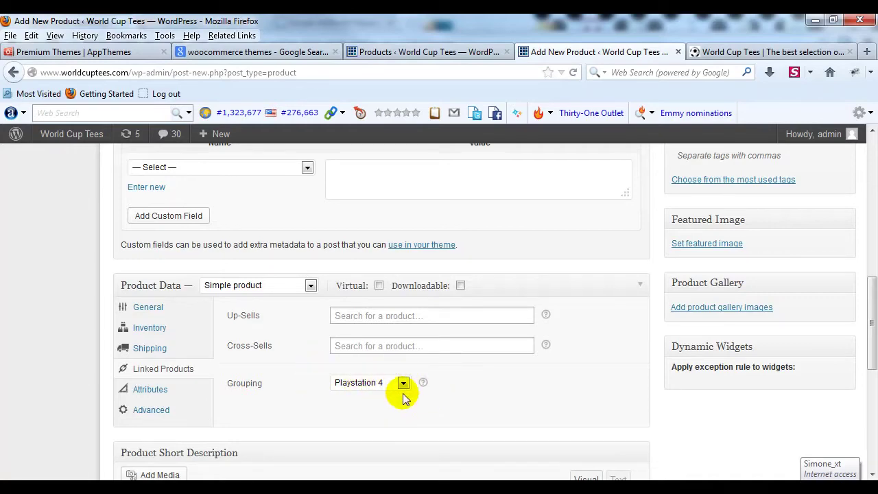
- Set the 80GB product's catalog visibility to Hidden and publish the product
scroll(439, 398, "down", 5)
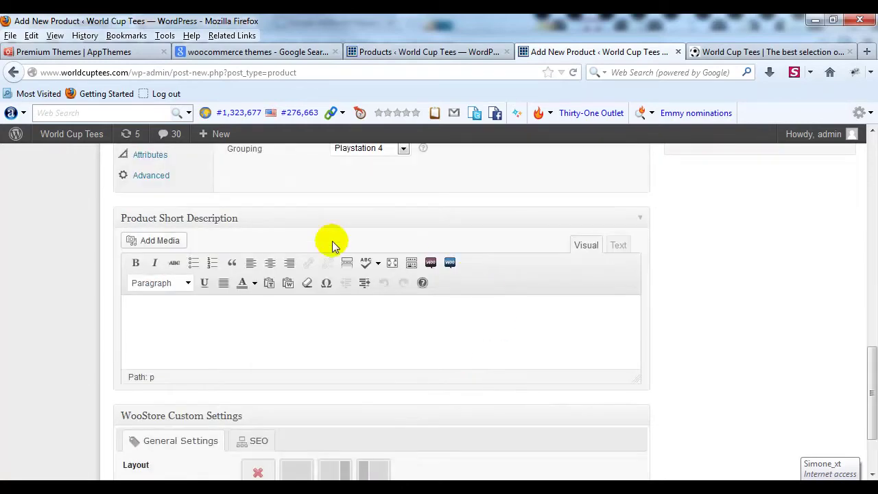
scroll(358, 337, "up", 5)
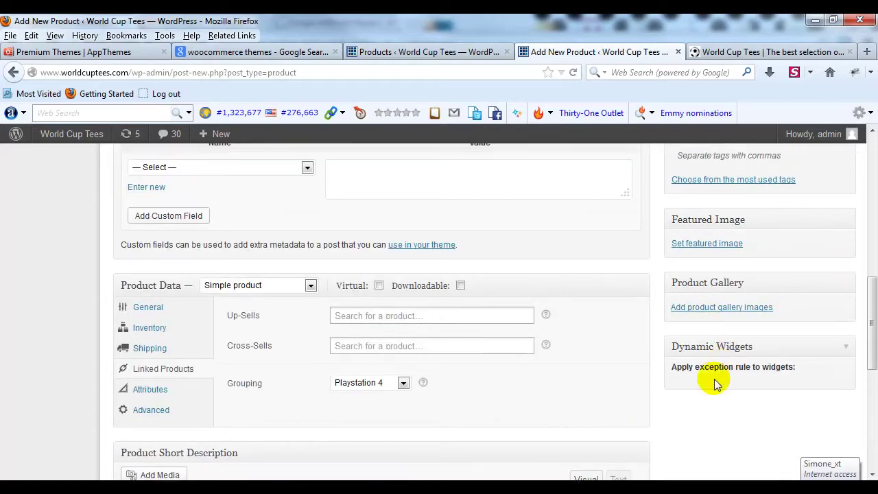
scroll(670, 411, "up", 10)
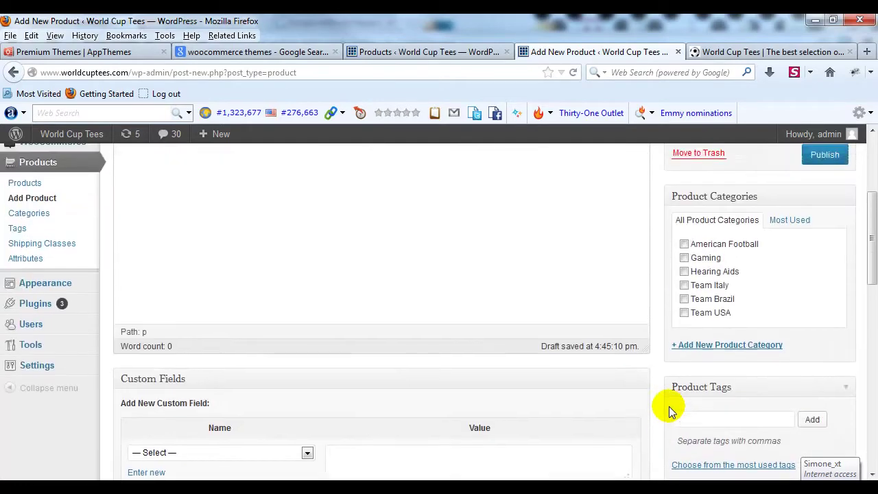
scroll(671, 410, "up", 2)
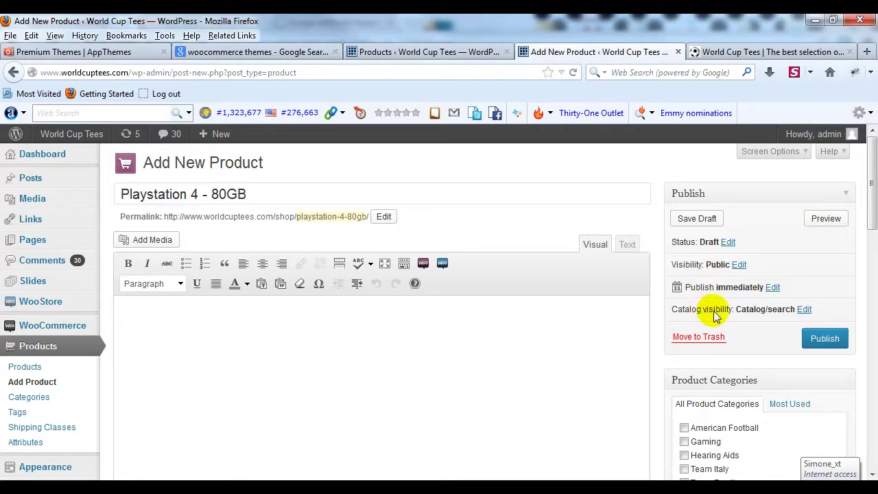
left_click(803, 309)
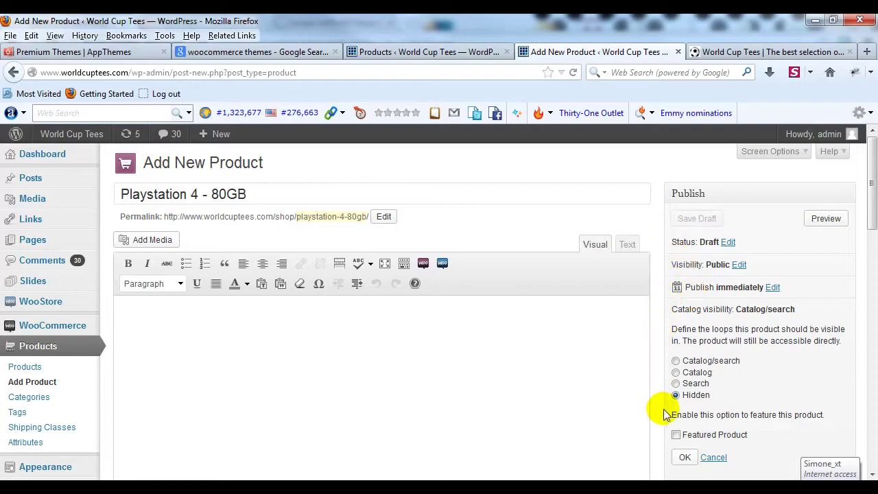
scroll(663, 411, "down", 4)
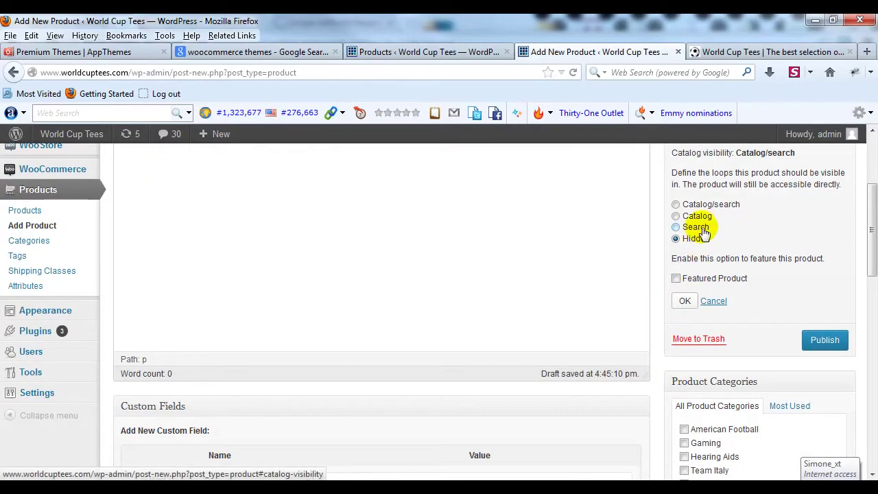
left_click(685, 301)
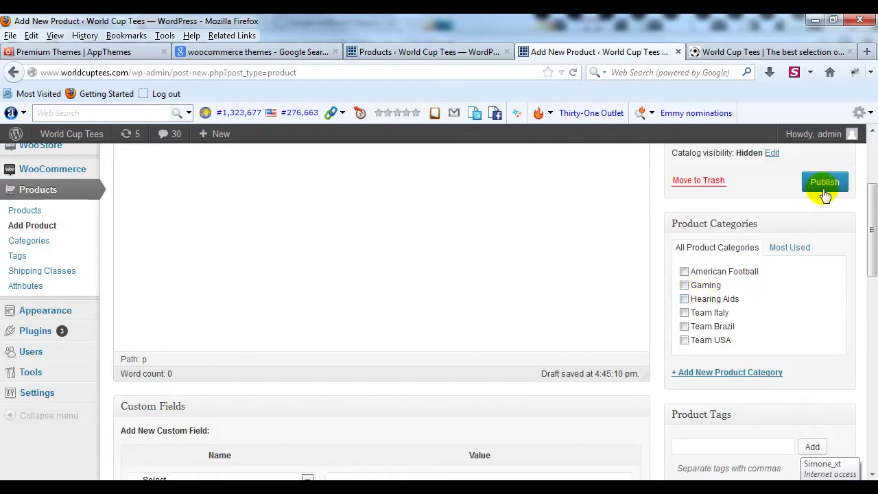
left_click(825, 191)
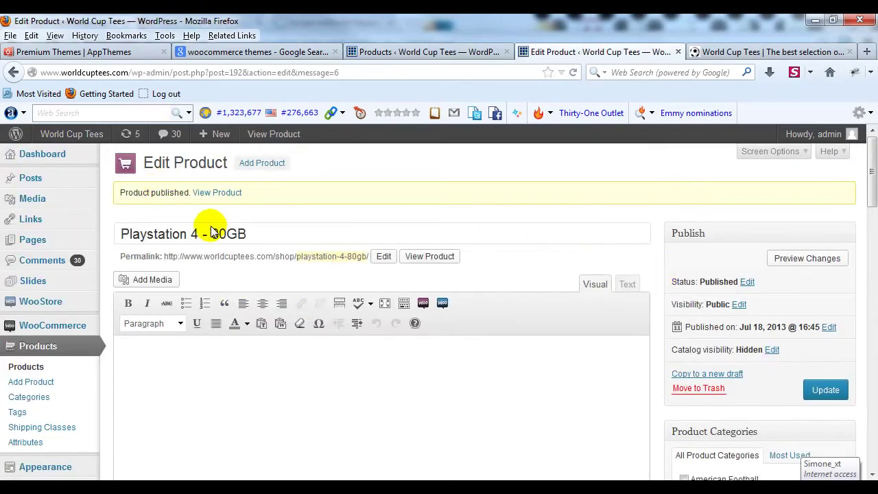
- Open the Playstation 4 product page on the storefront and examine how the grouped 80GB option is presented
left_click(769, 52)
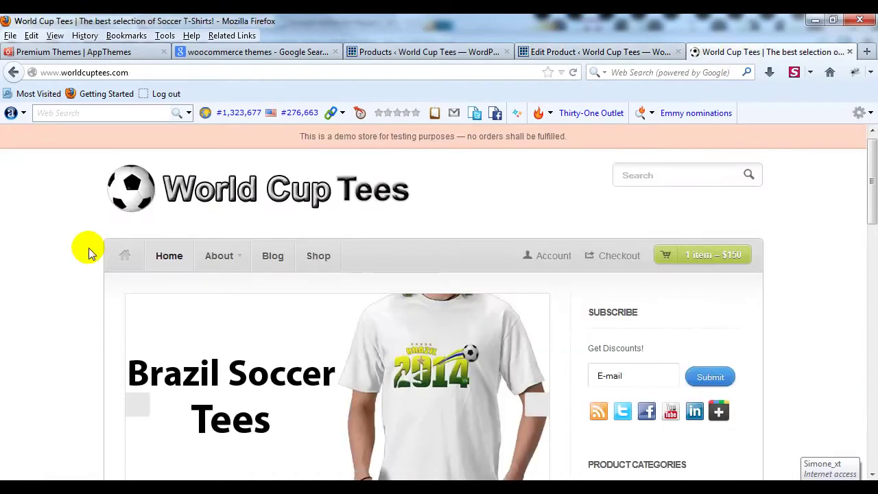
scroll(89, 247, "down", 5)
scroll(84, 249, "down", 5)
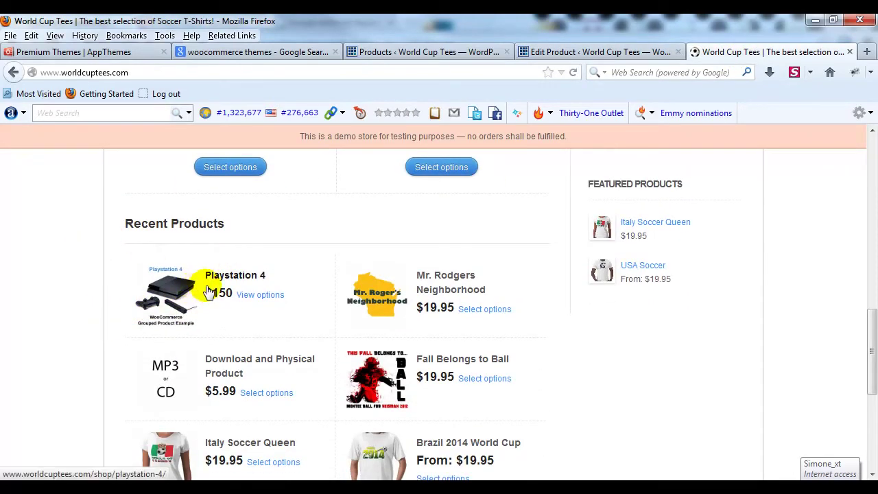
left_click(209, 291)
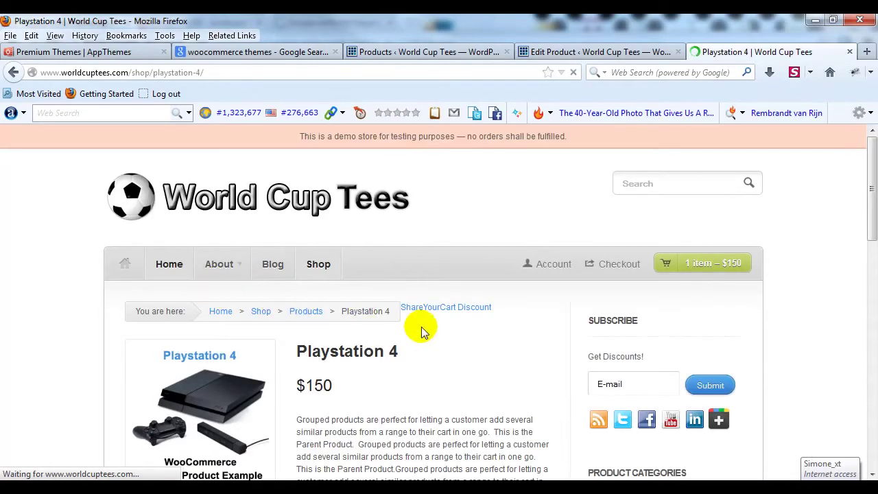
scroll(418, 327, "down", 3)
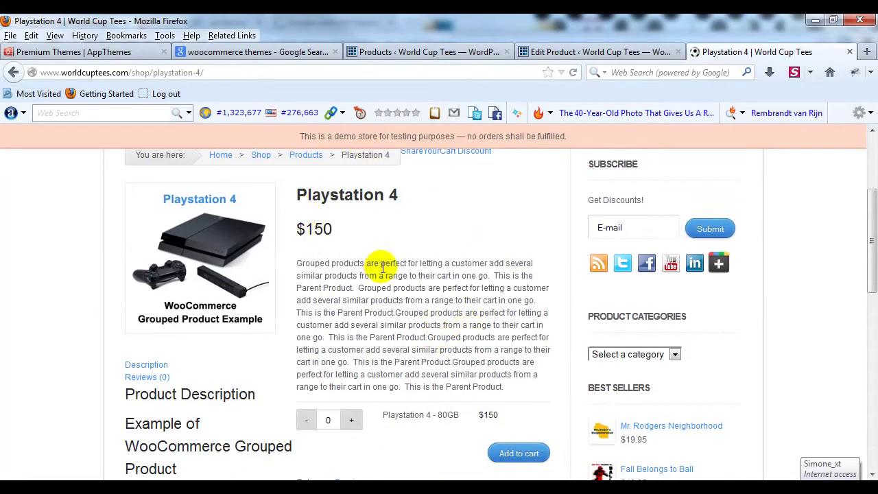
scroll(404, 405, "down", 2)
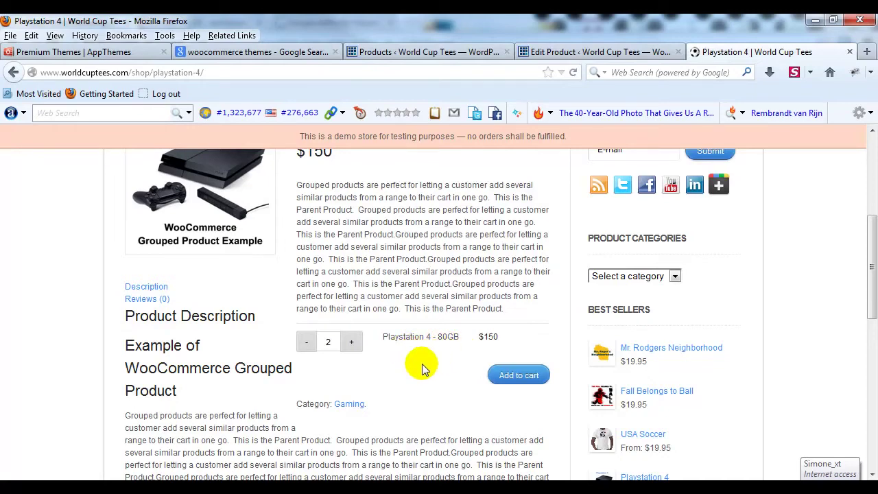
scroll(422, 369, "up", 2)
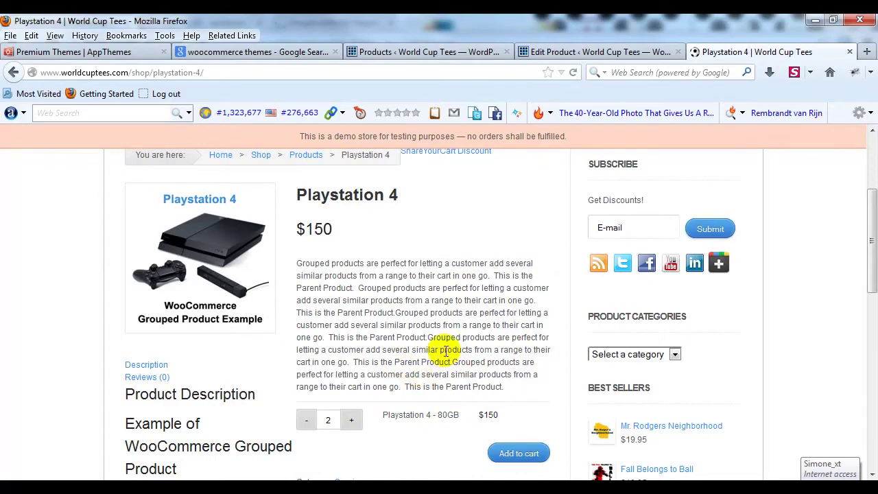
- Start another new product and name it "Playstation 4 - 120GB", copied from the Notepad list
left_click(599, 53)
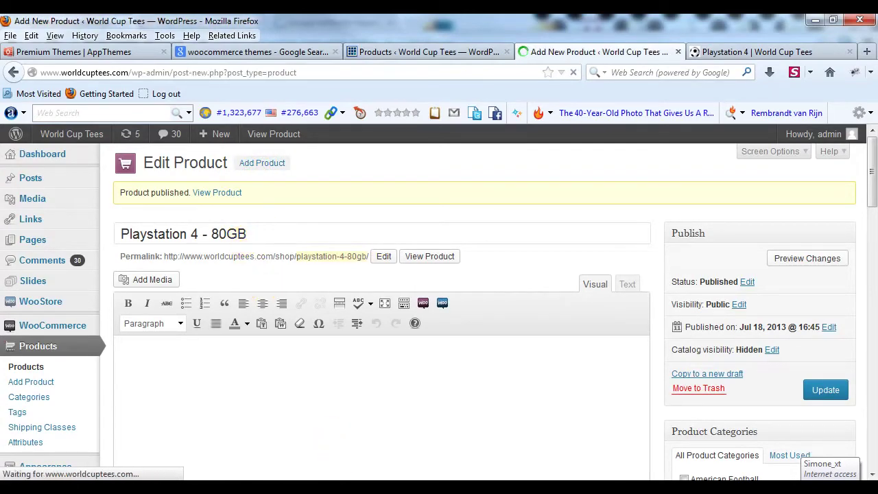
key("alt+Tab")
left_click_drag(216, 235, 103, 232)
left_click(100, 234)
left_click_drag(217, 235, 102, 235)
right_click(121, 235)
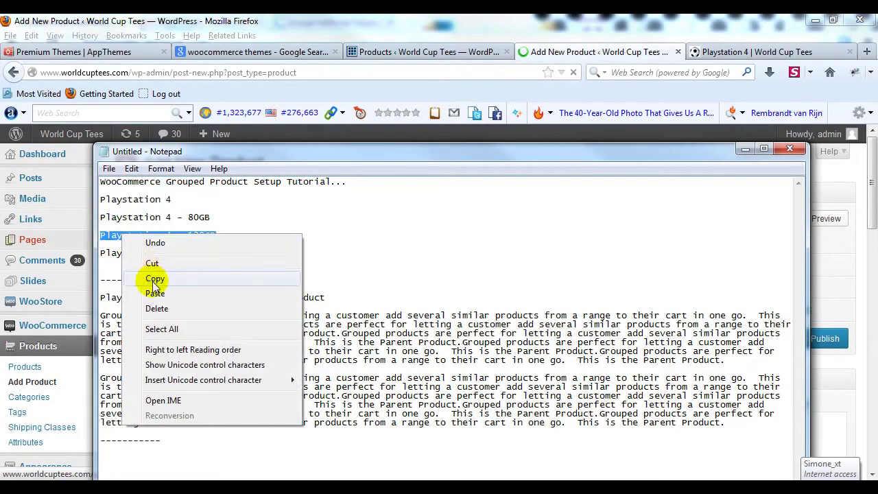
left_click(155, 279)
left_click(598, 54)
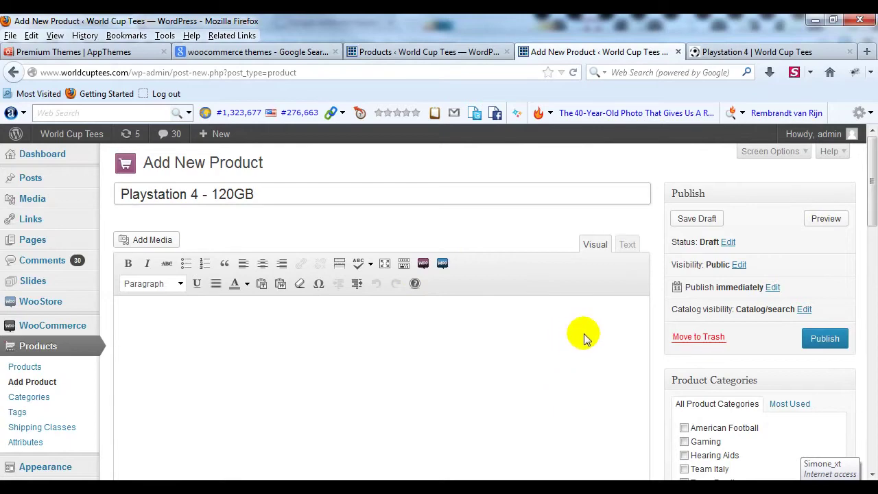
- Set the 120GB product's catalog visibility to Hidden
scroll(584, 334, "down", 2)
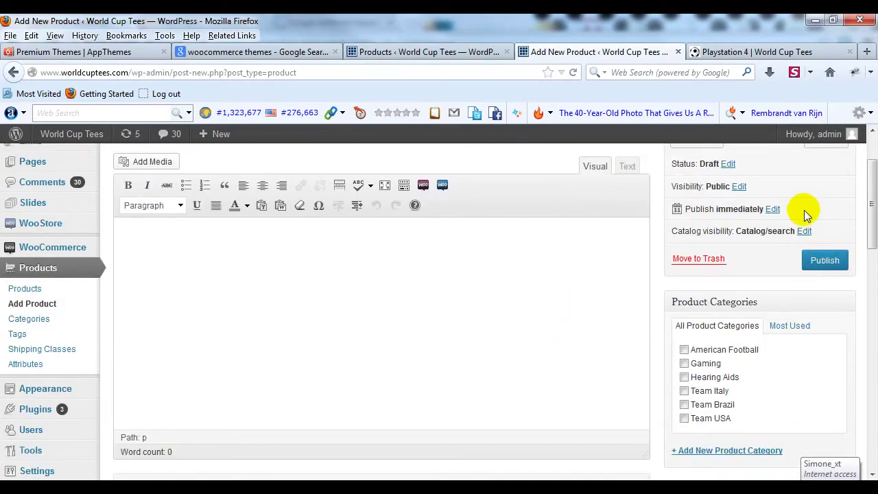
left_click(803, 231)
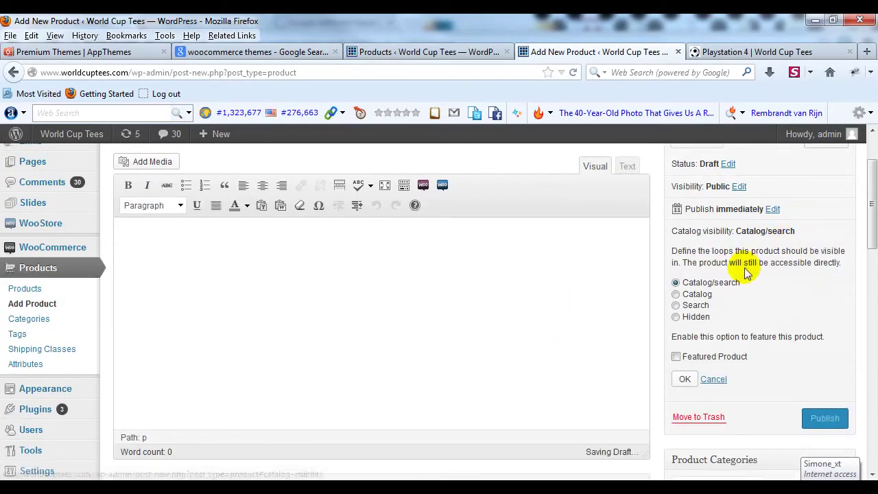
left_click(676, 316)
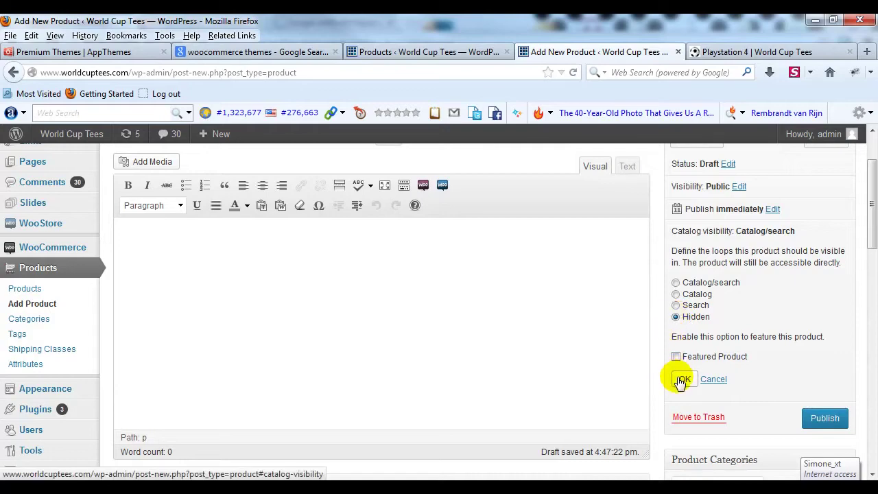
left_click(684, 379)
- Set the regular price of the 120GB product to 200 in the product data
scroll(409, 296, "down", 3)
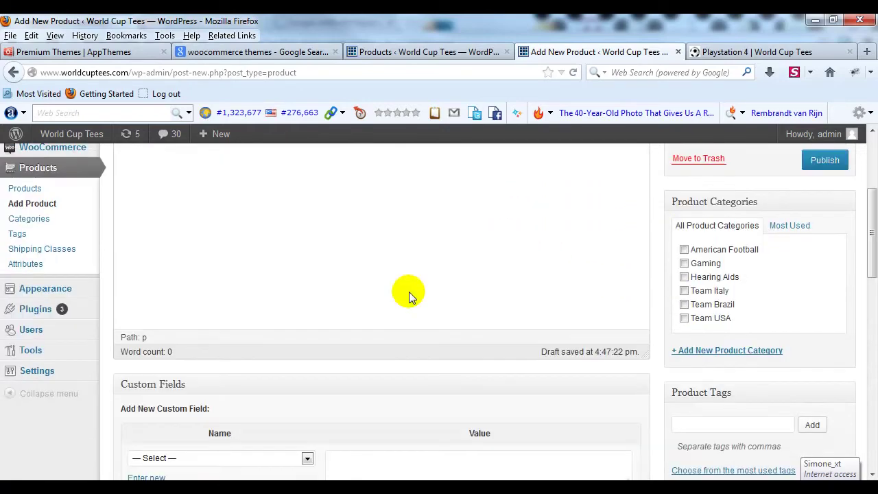
scroll(410, 296, "down", 9)
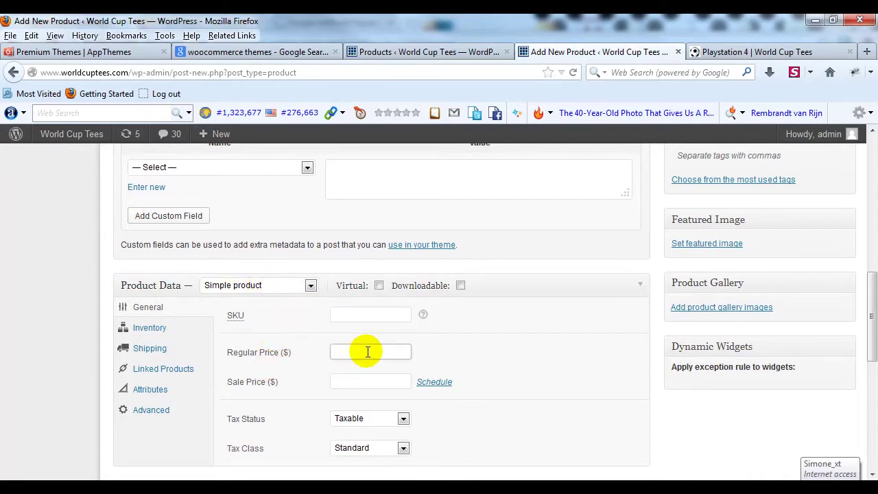
left_click(470, 348)
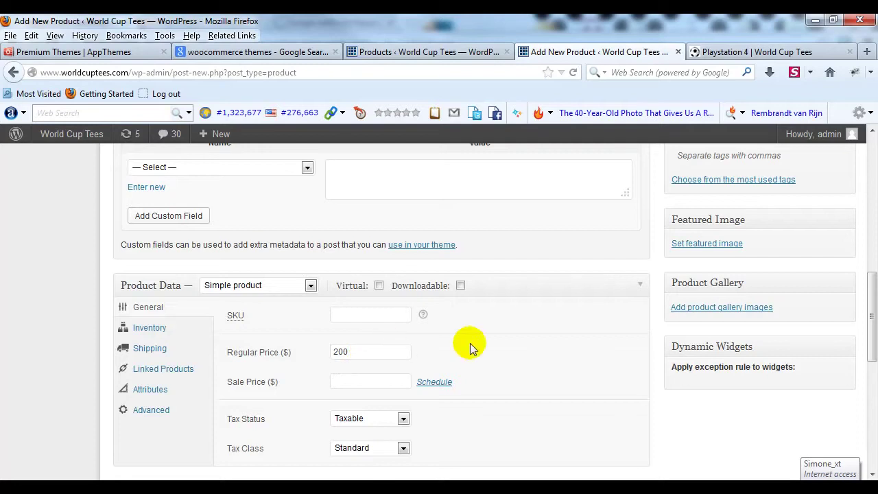
scroll(448, 351, "down", 2)
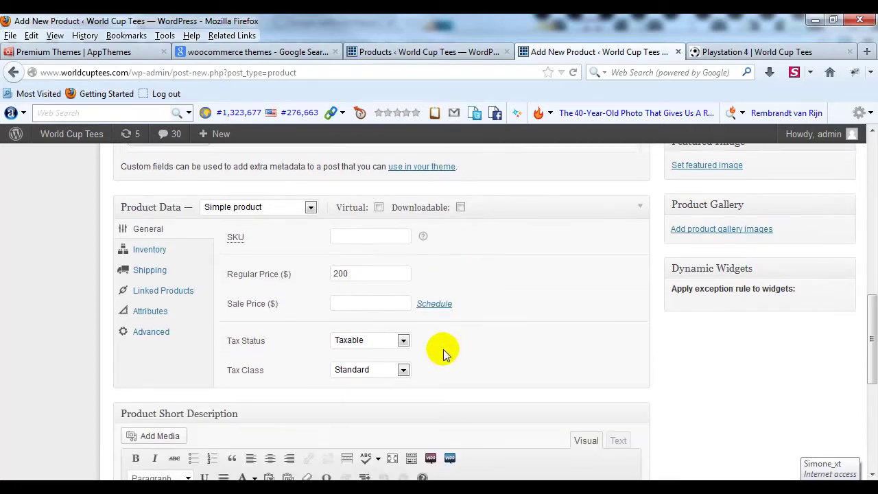
- Assign the 120GB product to the Playstation 4 grouping in its linked products and publish it
left_click(163, 291)
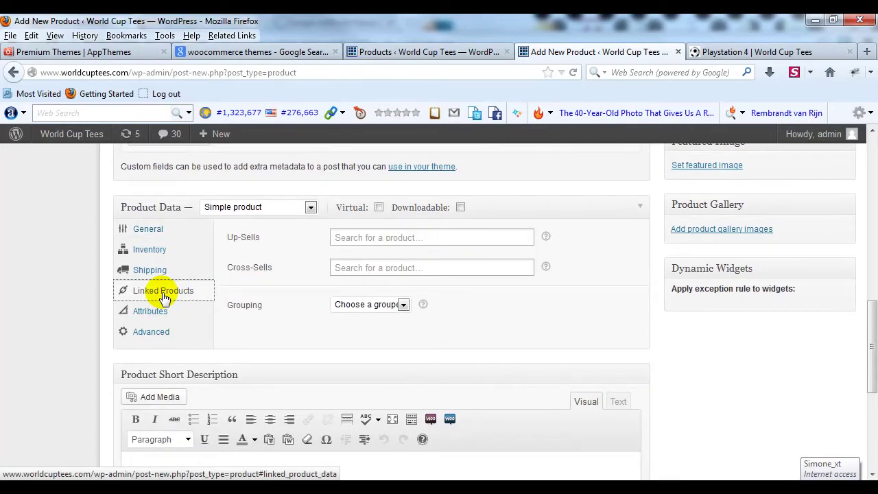
left_click(405, 307)
left_click(398, 328)
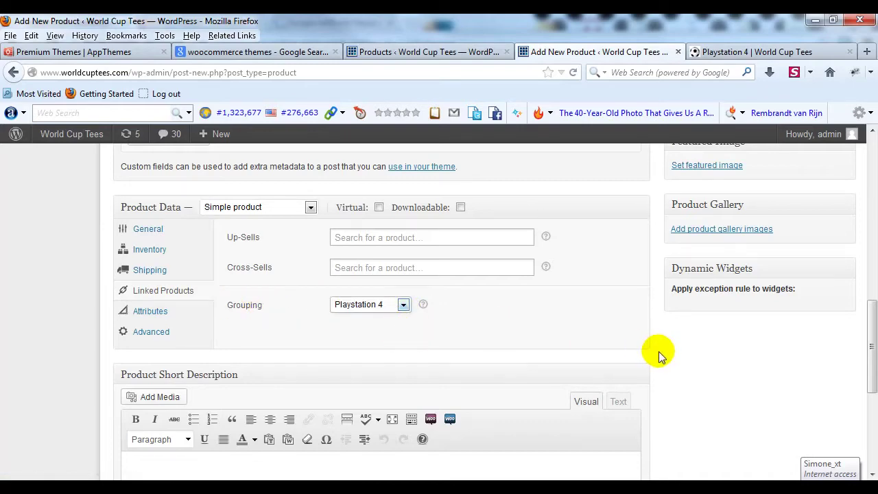
scroll(664, 363, "down", 3)
scroll(645, 370, "up", 10)
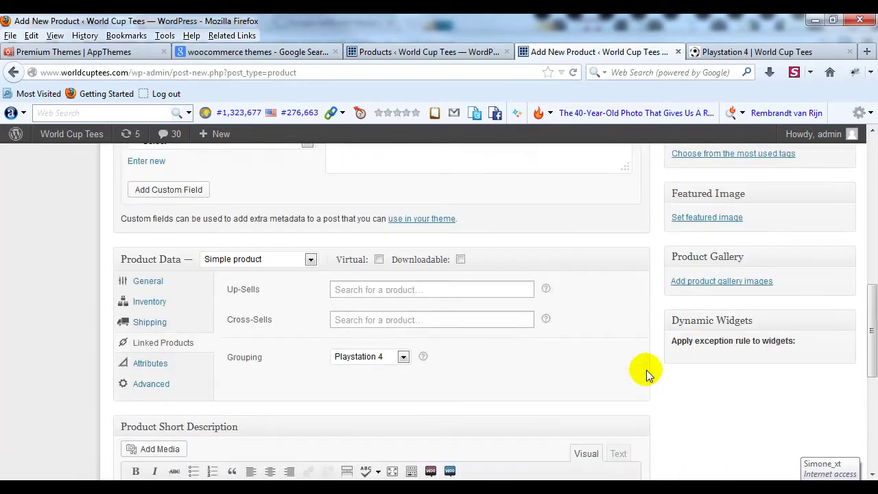
scroll(650, 367, "up", 3)
left_click(823, 340)
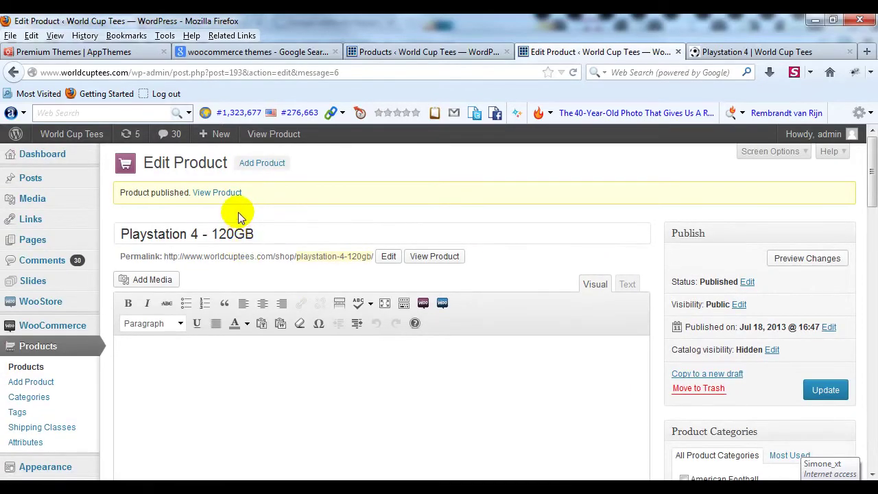
- Start another new product and name it "Playstation 4 - 200GB", copied from the Notepad list
left_click(254, 168)
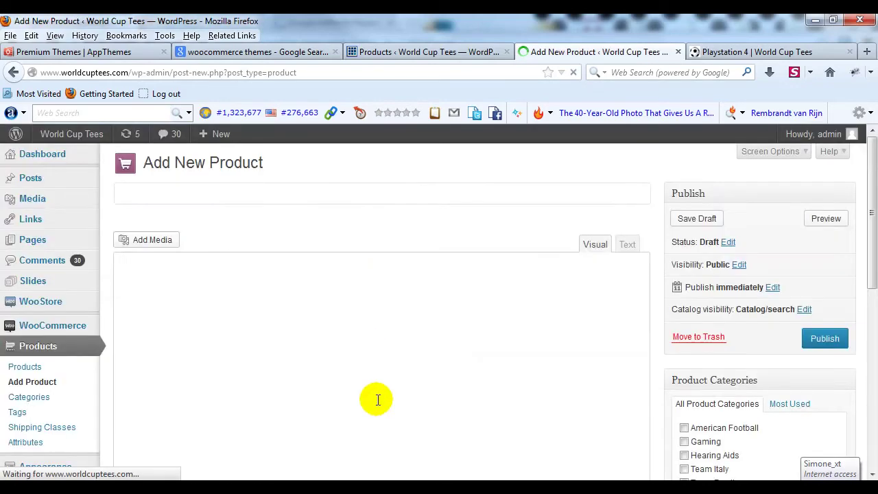
key("alt+Tab")
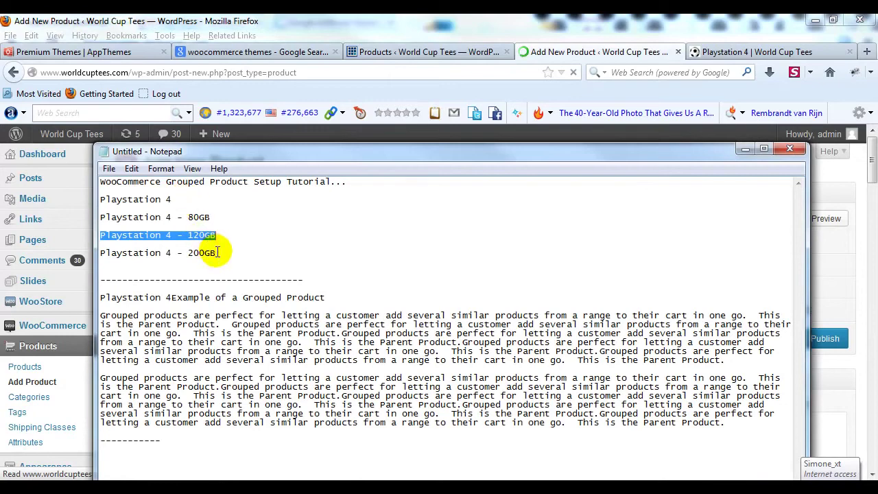
left_click_drag(218, 252, 100, 255)
right_click(118, 254)
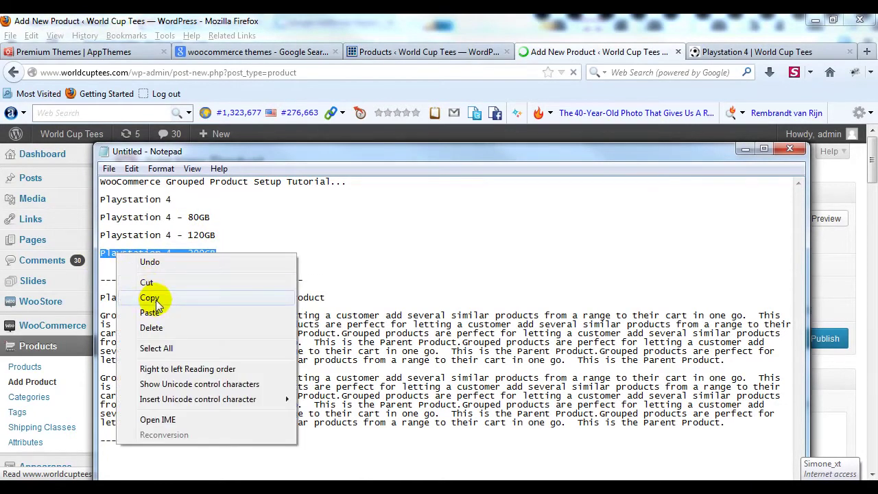
left_click(150, 297)
left_click(506, 24)
left_click(340, 192)
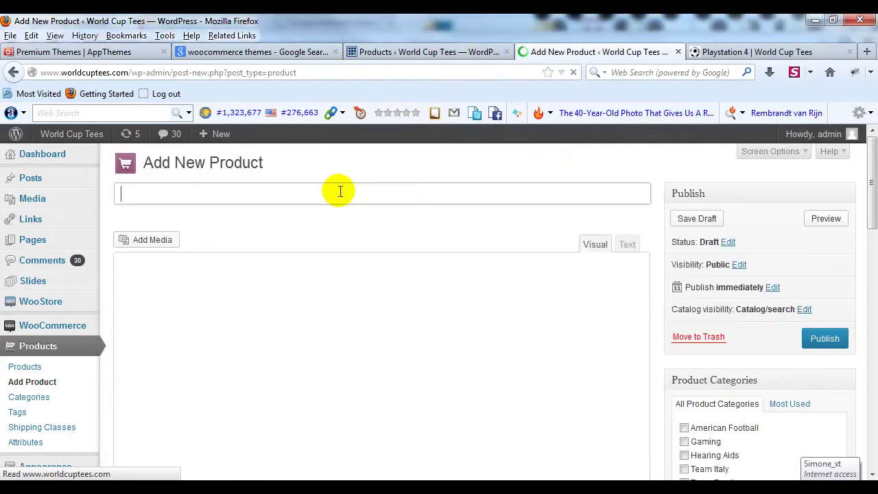
key("ctrl+v")
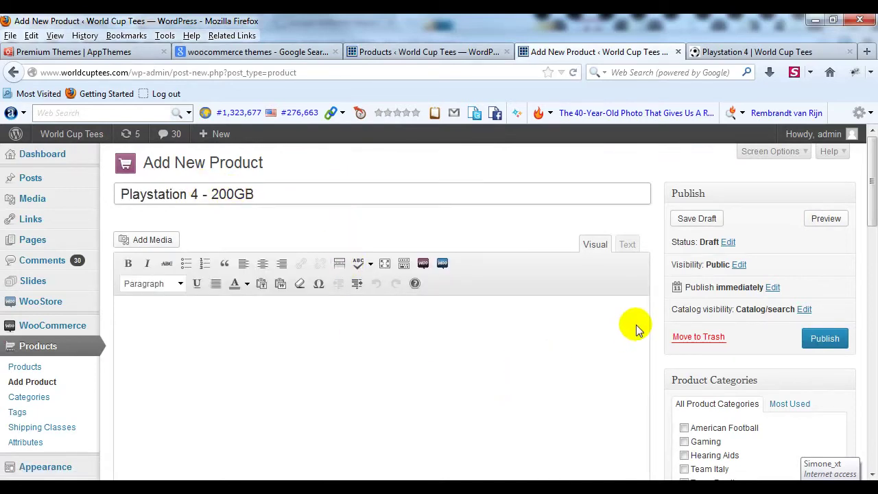
- Set the 200GB product's catalog visibility to Hidden
left_click(805, 310)
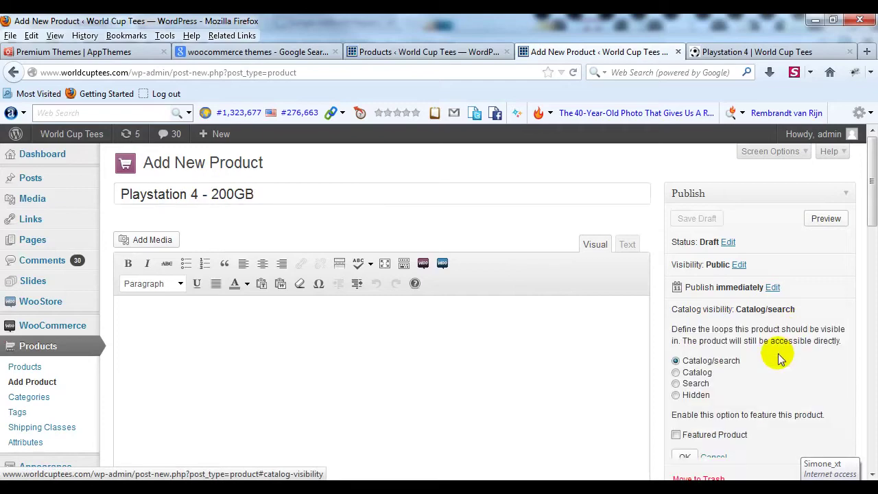
left_click(676, 395)
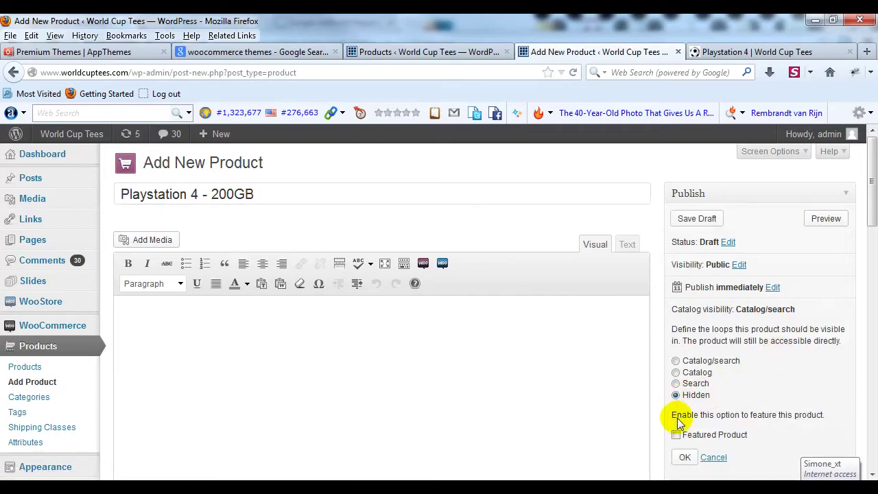
left_click(683, 457)
- Set the regular price of the 200GB product to 250 in the product data
scroll(296, 242, "down", 5)
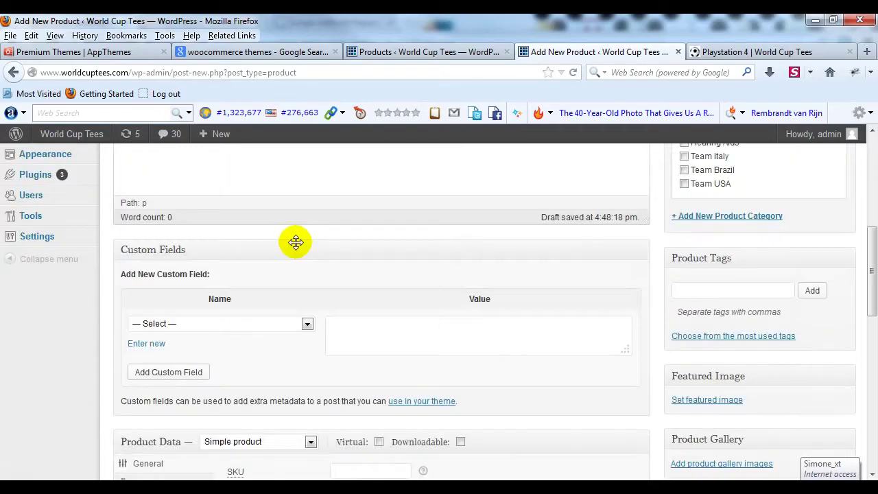
scroll(296, 245, "down", 4)
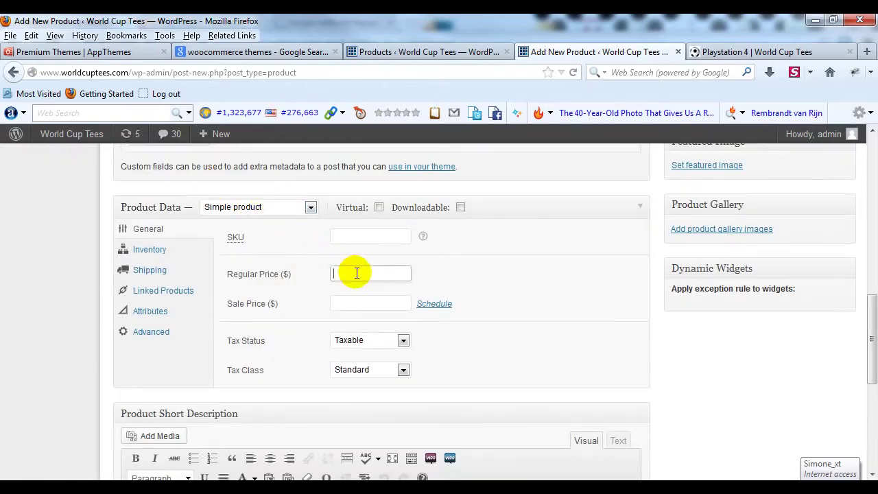
type("50")
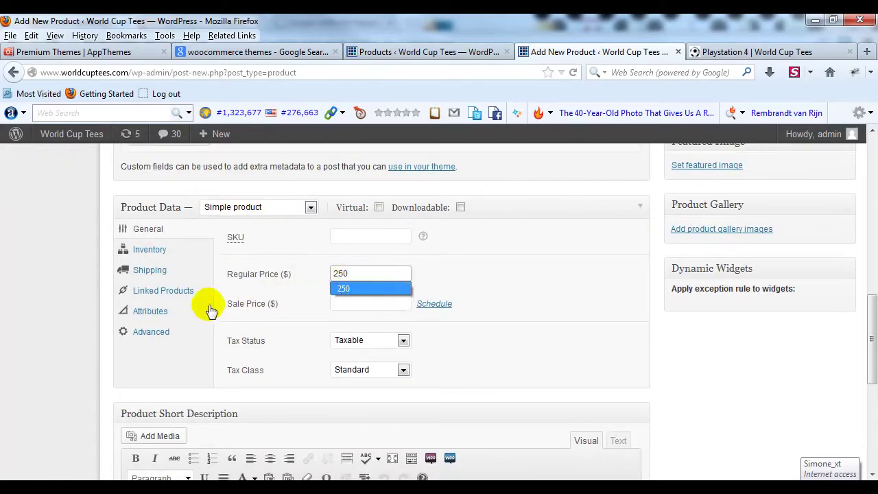
- Link the 200GB product to the Playstation 4 group and publish it
left_click(164, 294)
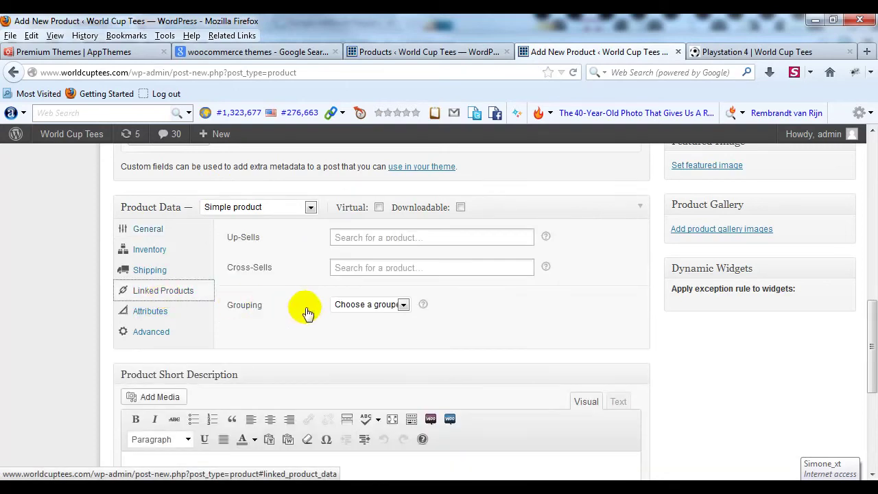
left_click(350, 305)
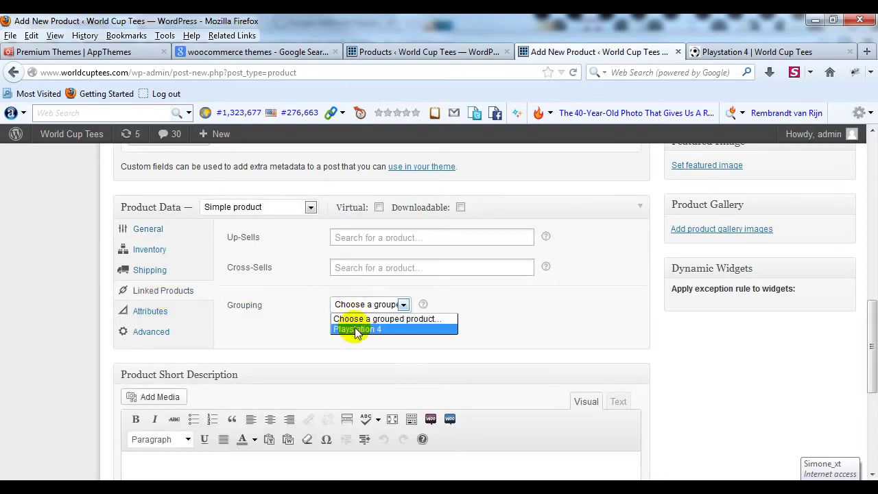
left_click(357, 330)
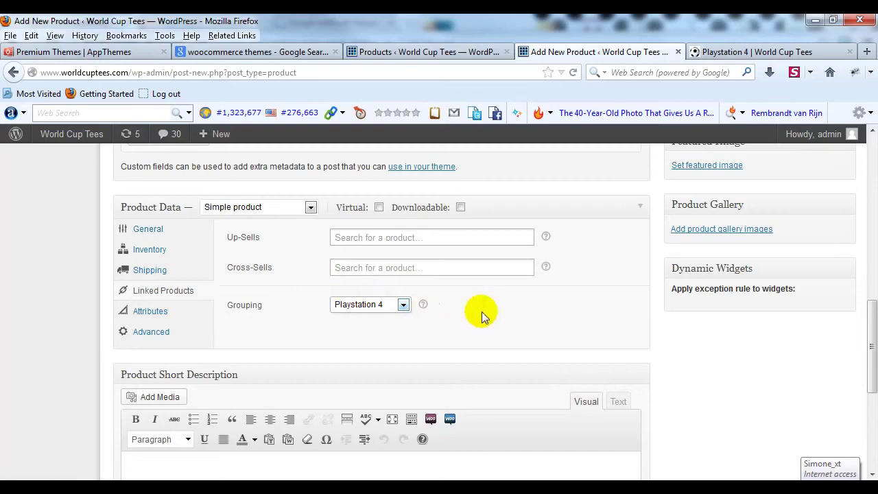
scroll(560, 322, "up", 6)
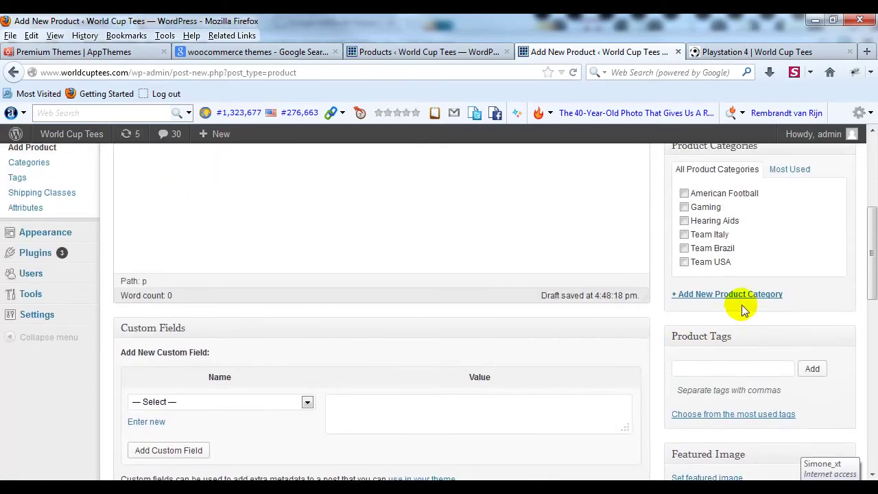
left_click(825, 181)
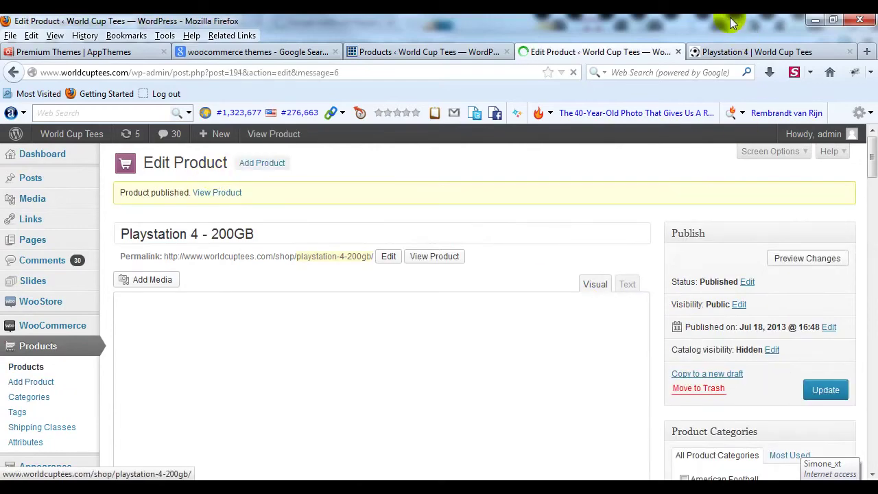
- Reload the Playstation 4 storefront page and examine its starting price and the list of grouped storage options
left_click(726, 52)
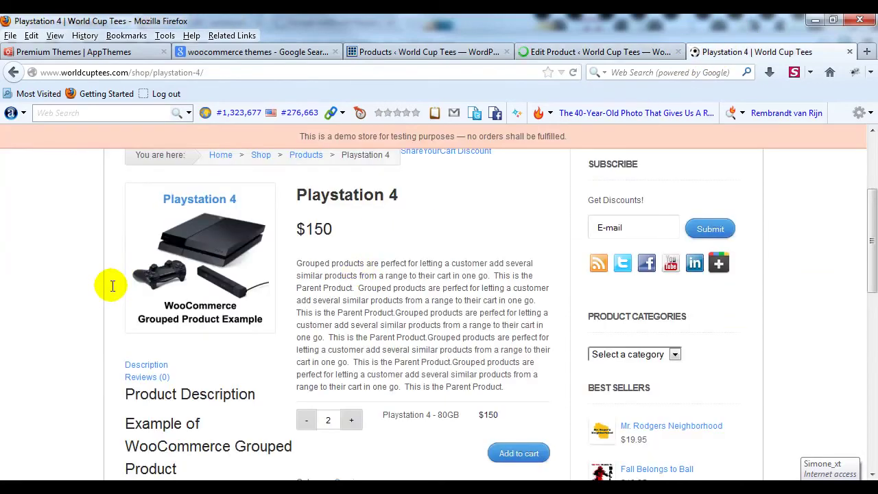
key("F5")
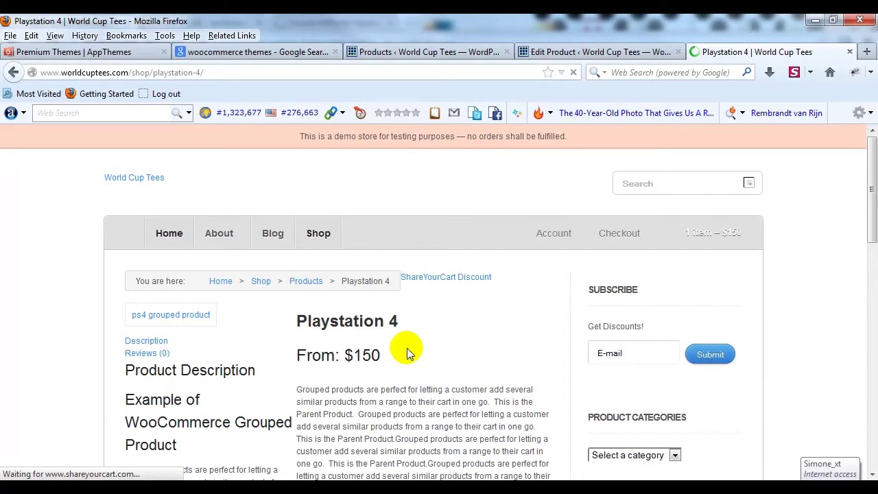
scroll(407, 351, "down", 6)
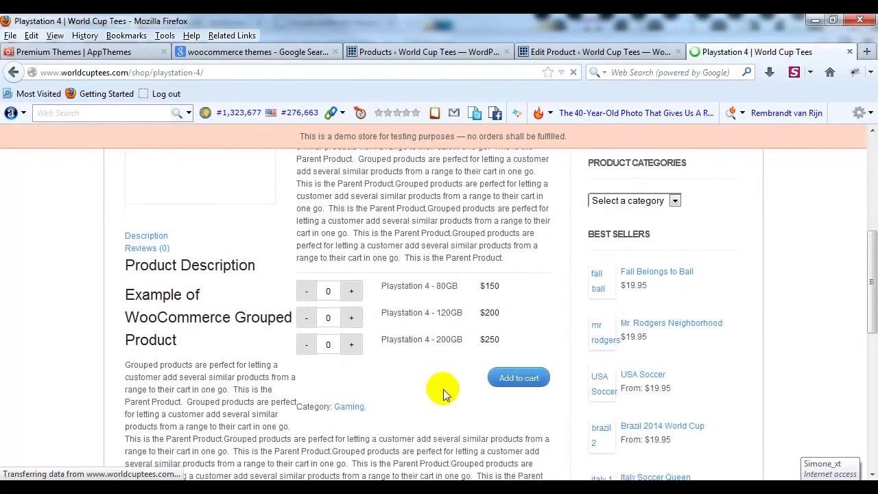
scroll(466, 362, "up", 4)
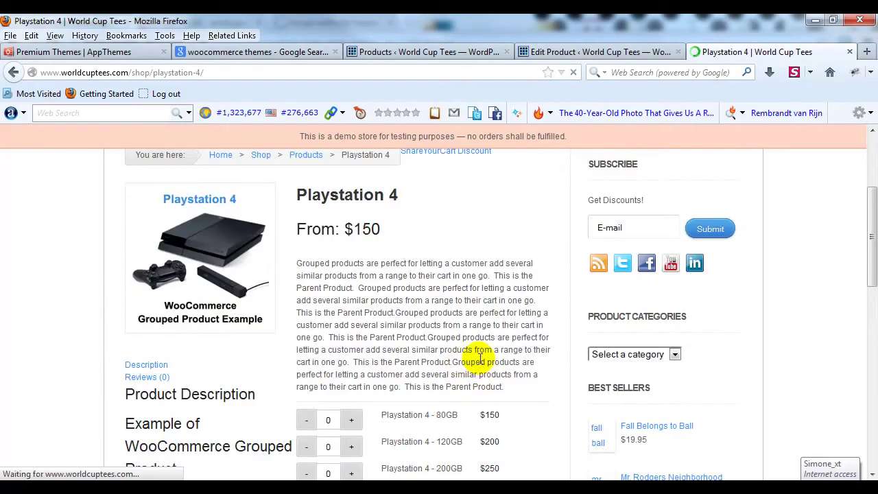
scroll(479, 355, "up", 2)
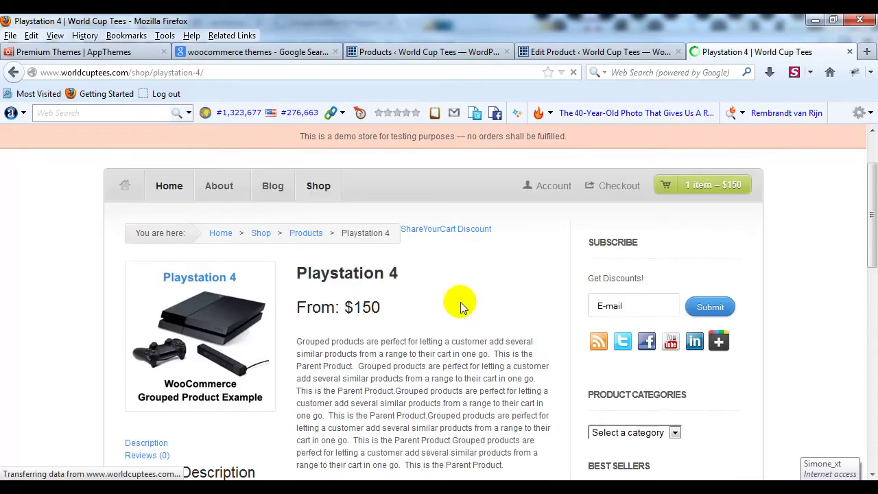
triple_click(370, 308)
left_click(372, 313)
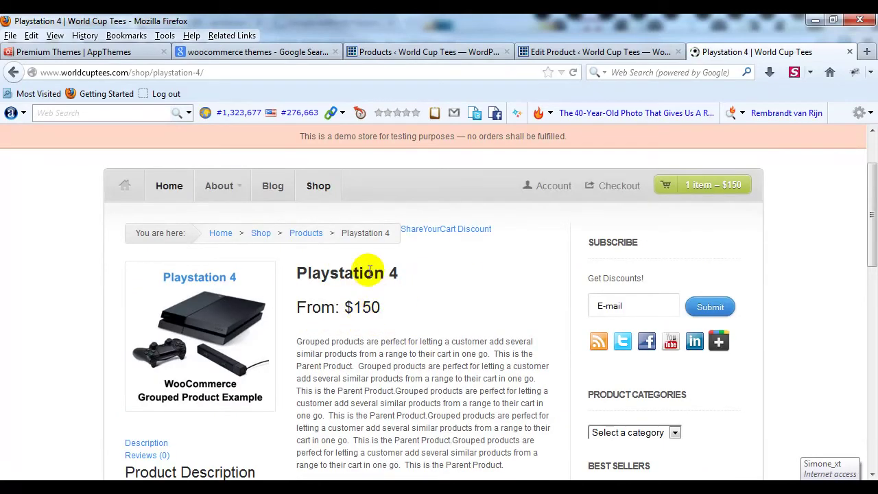
scroll(361, 312, "down", 1)
scroll(360, 312, "down", 6)
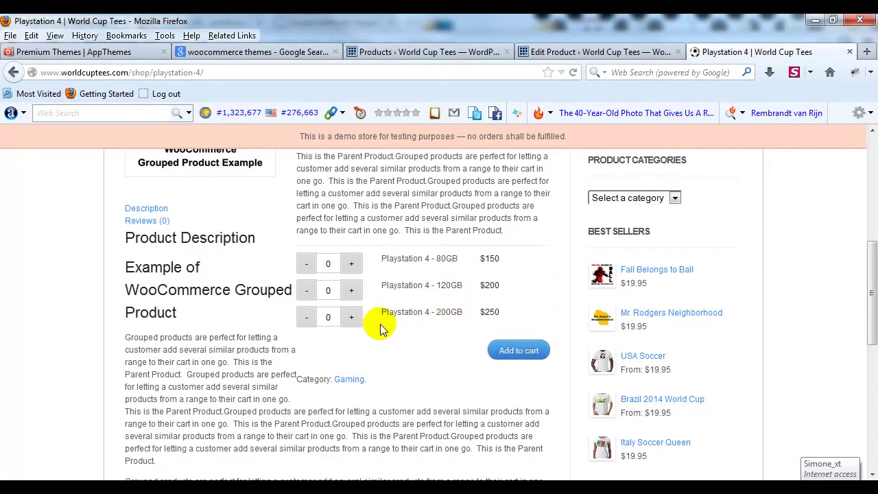
- Set the quantities of the 200GB and 80GB options to 1 each and review the grouped product page
left_click(352, 318)
left_click(351, 264)
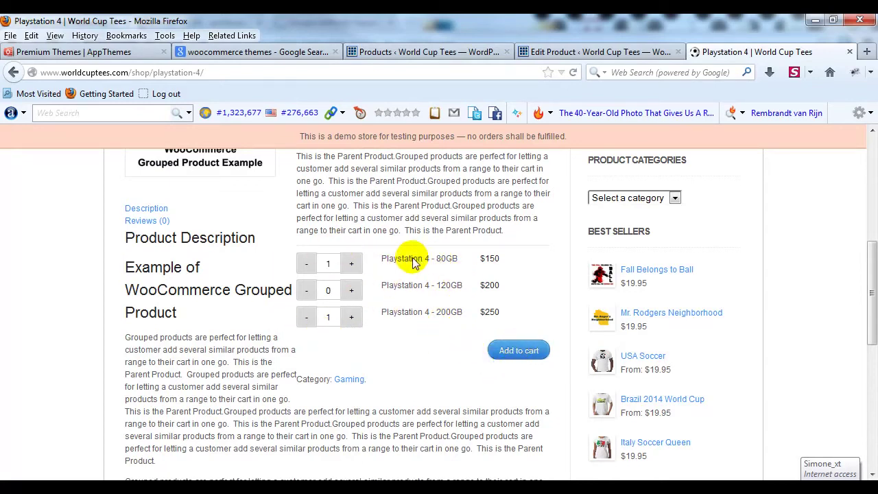
scroll(394, 360, "up", 4)
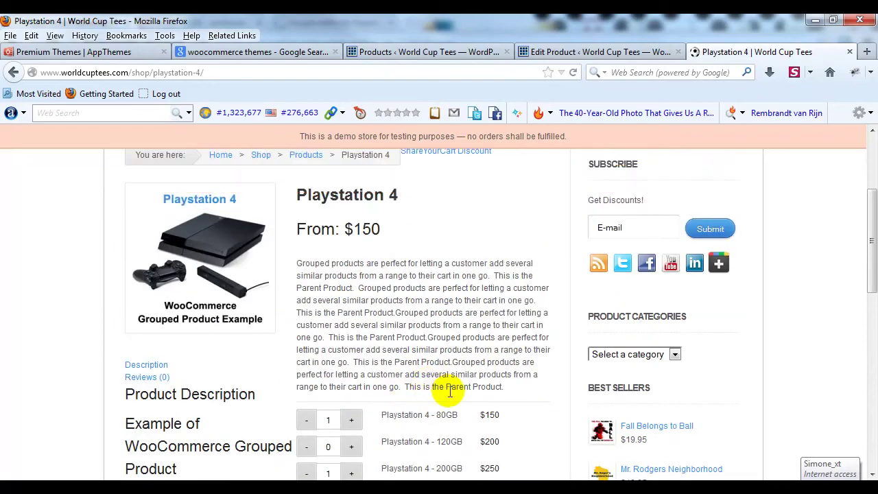
scroll(432, 349, "down", 5)
scroll(433, 371, "up", 5)
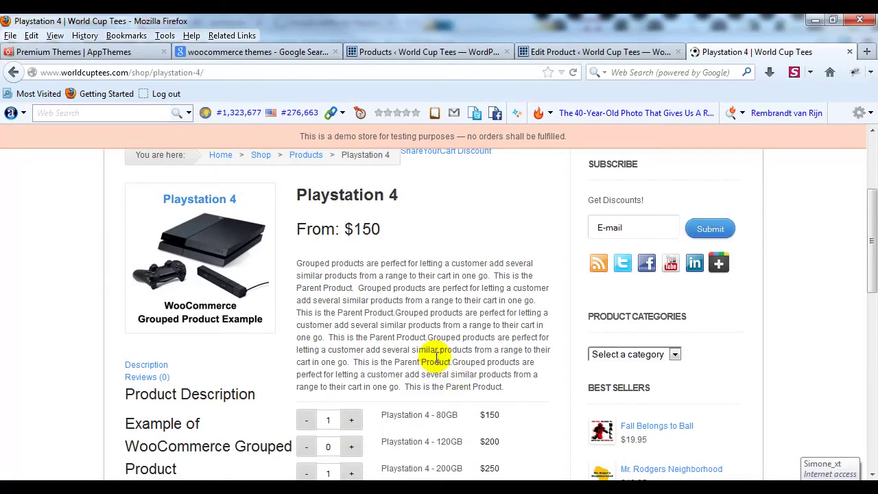
scroll(417, 349, "up", 3)
scroll(417, 348, "down", 3)
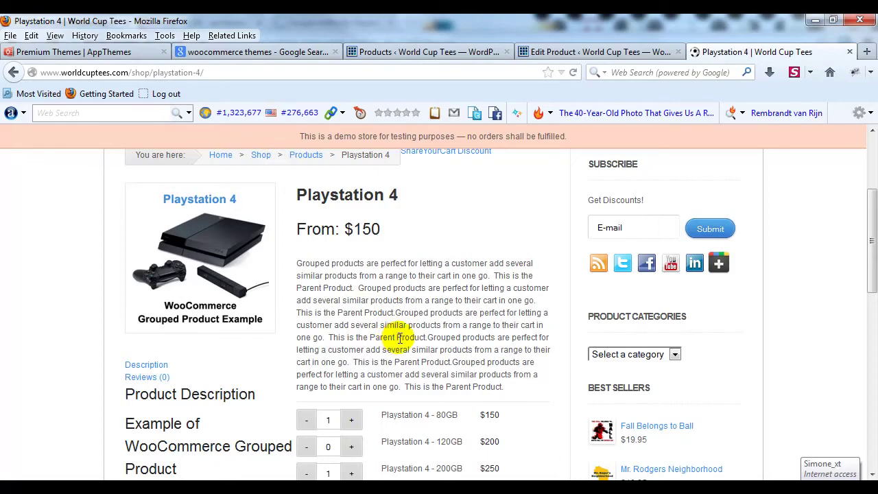
scroll(400, 338, "up", 2)
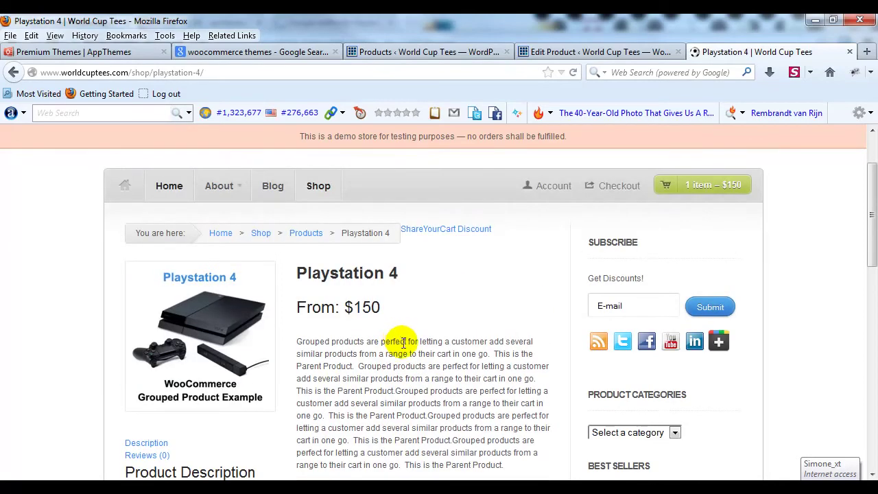
scroll(410, 363, "down", 2)
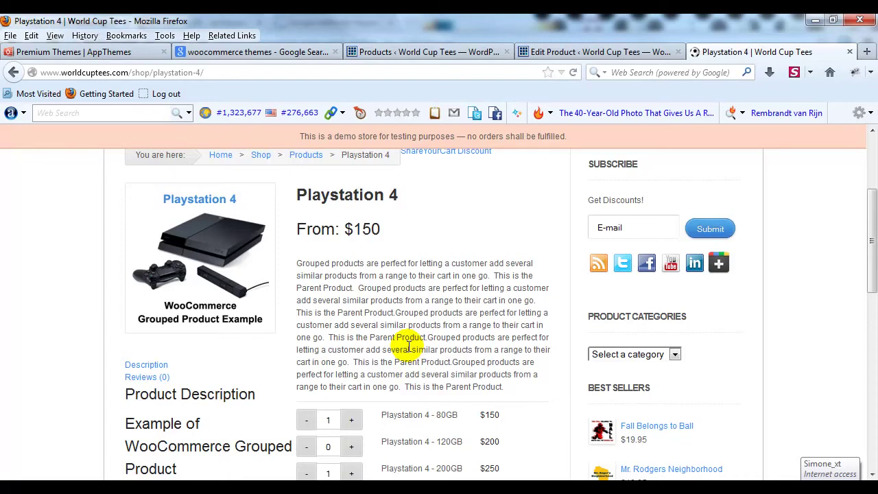
- Review the 200GB product's grouping choices under its linked products and its catalog visibility in the product editor
left_click(587, 53)
scroll(322, 243, "down", 3)
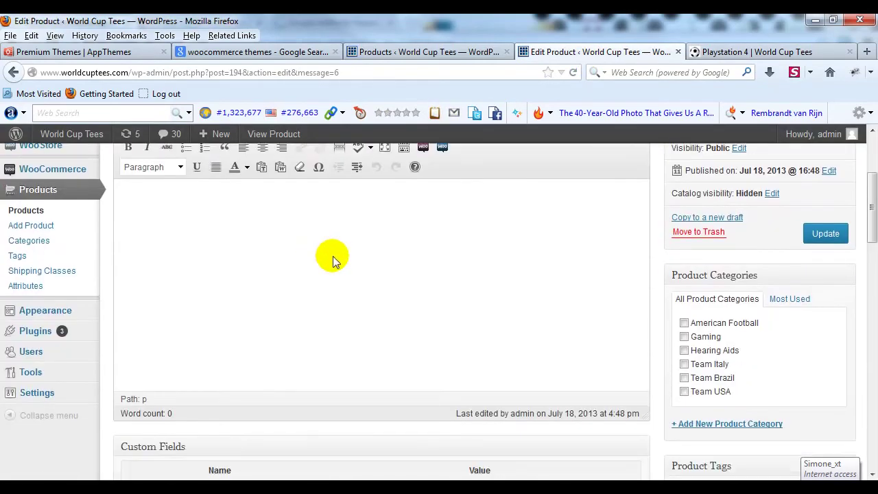
scroll(590, 336, "up", 2)
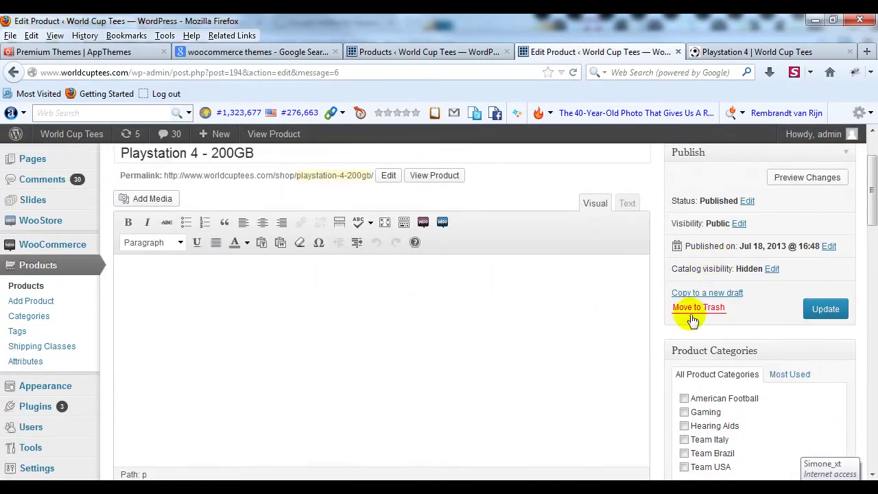
scroll(690, 327, "down", 7)
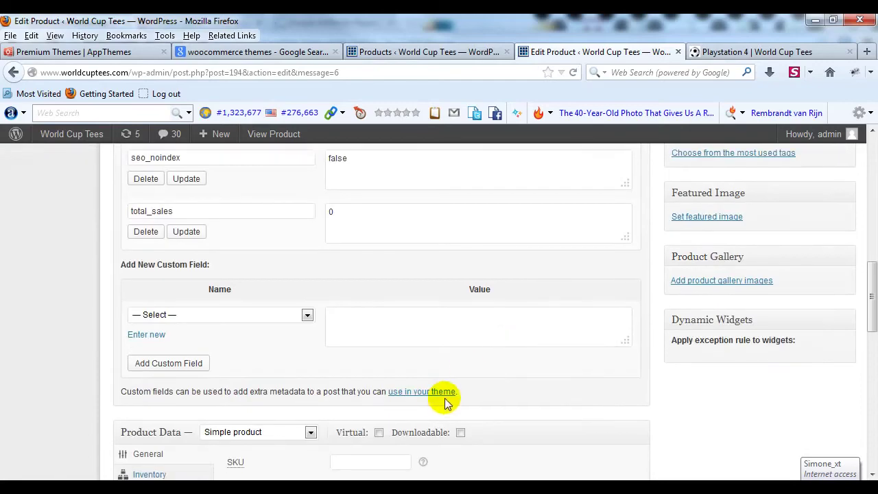
scroll(441, 401, "down", 4)
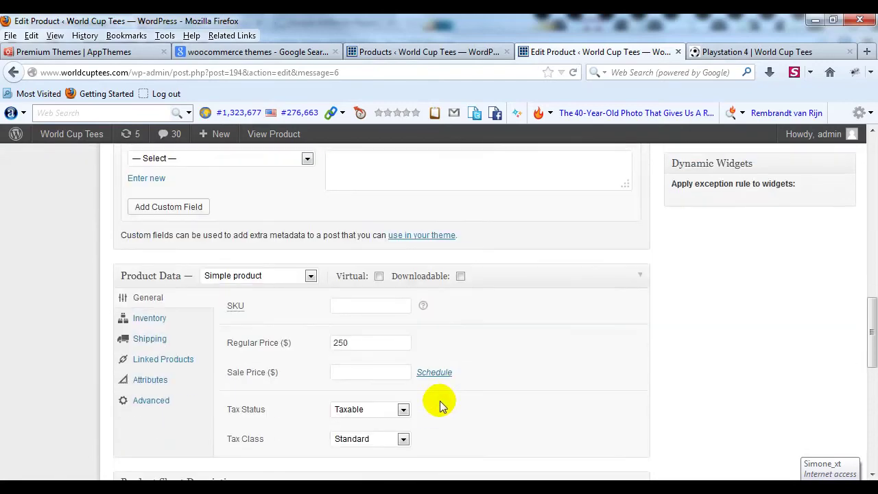
left_click(194, 363)
left_click(364, 374)
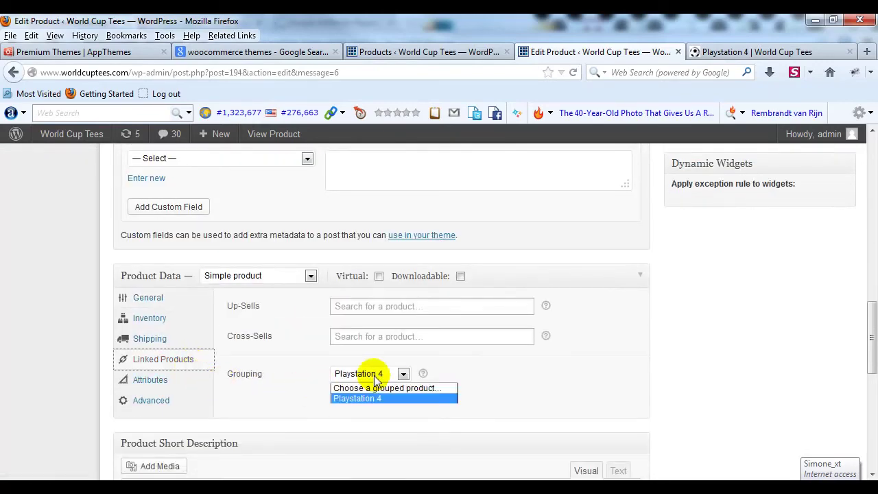
left_click(522, 404)
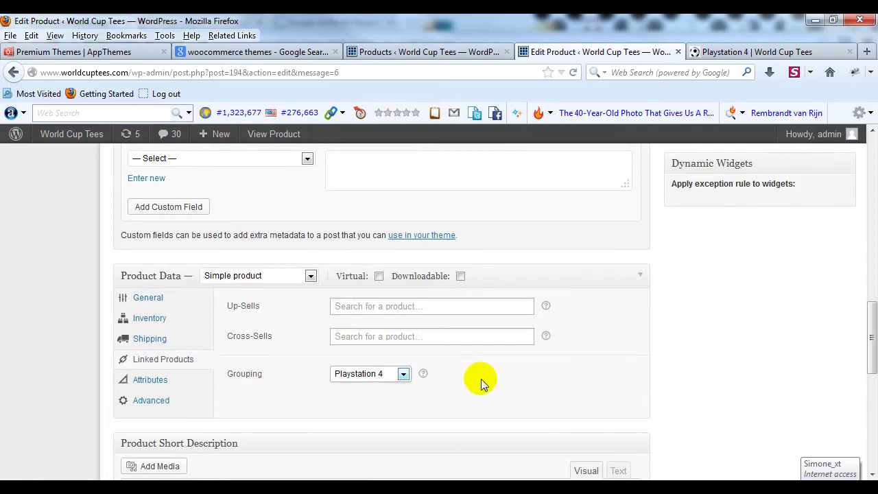
scroll(610, 407, "up", 3)
scroll(624, 423, "up", 10)
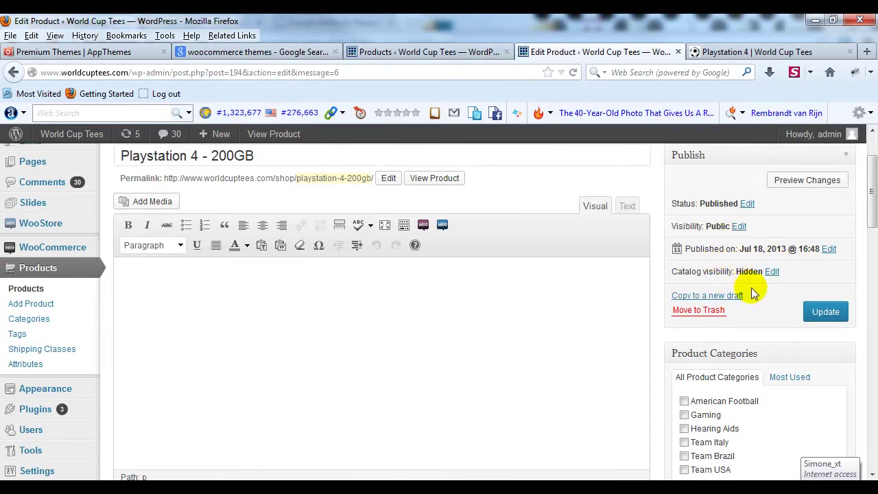
- Return to the Playstation 4 storefront page and examine its description, child product prices and quantities
left_click(762, 52)
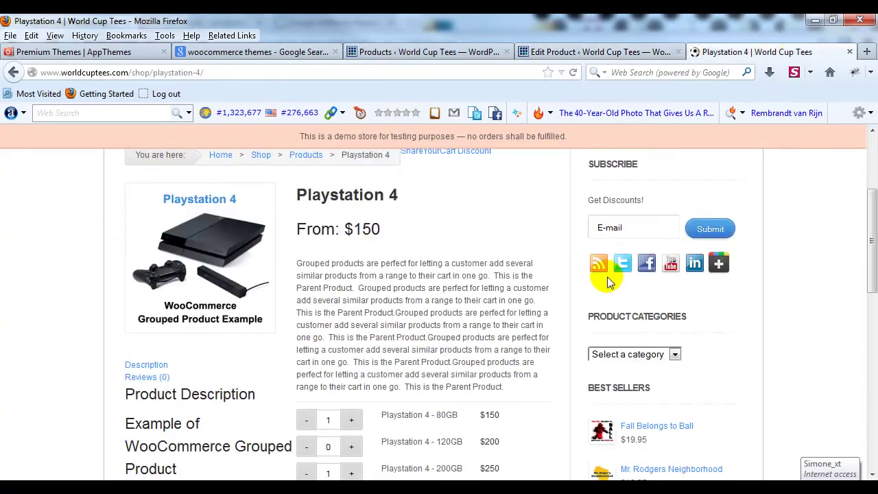
scroll(526, 300, "up", 2)
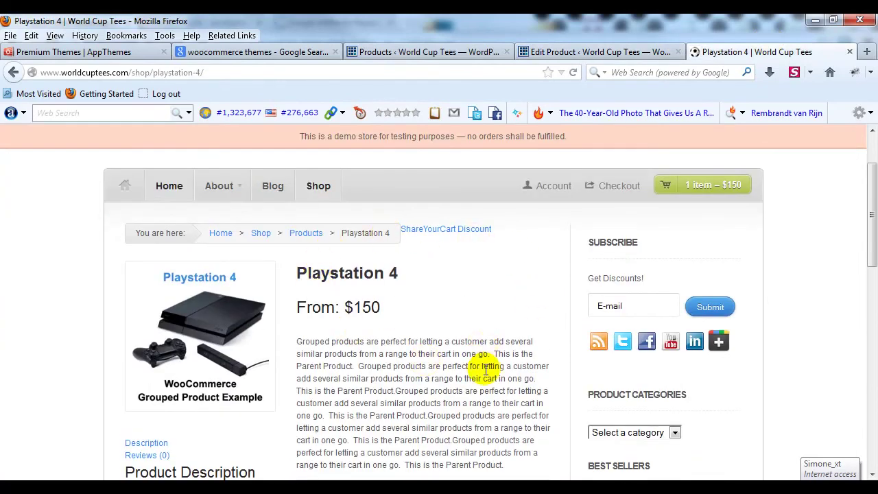
scroll(487, 377, "down", 4)
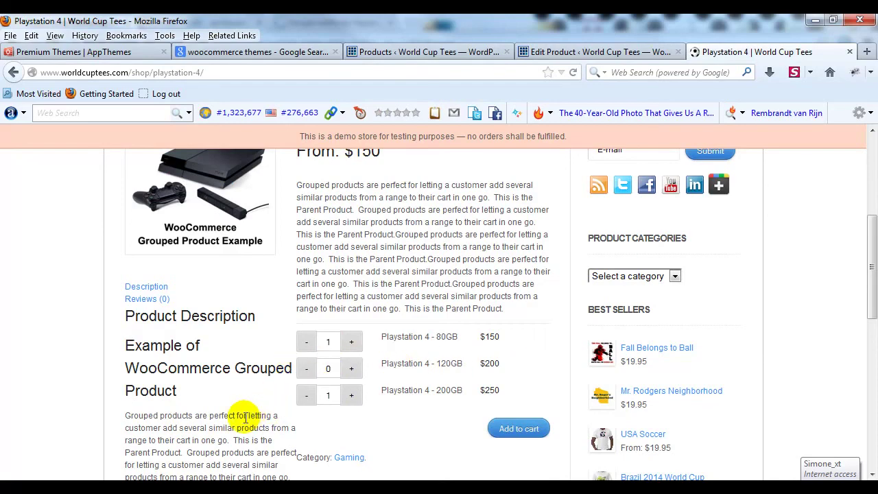
scroll(245, 416, "up", 2)
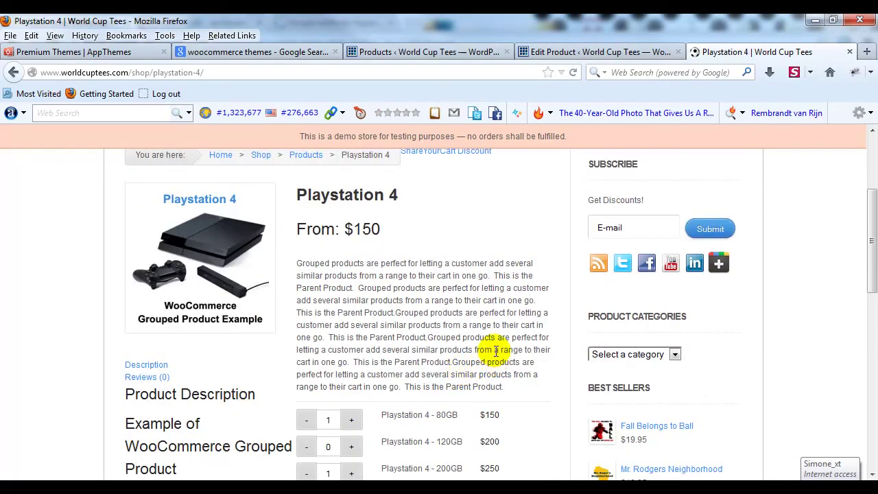